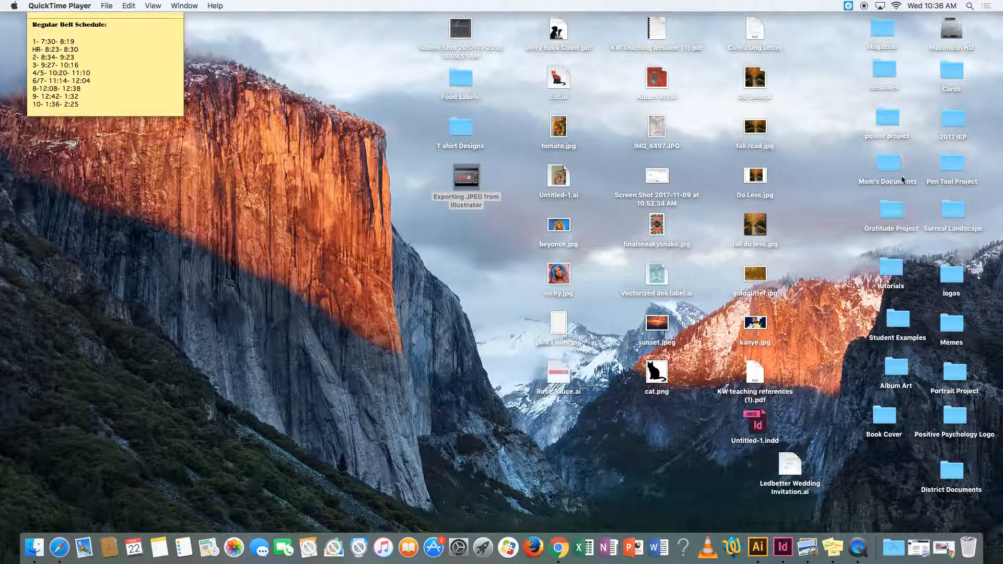
- Launch Adobe Illustrator CS6 from the Applications folder
click(893, 548)
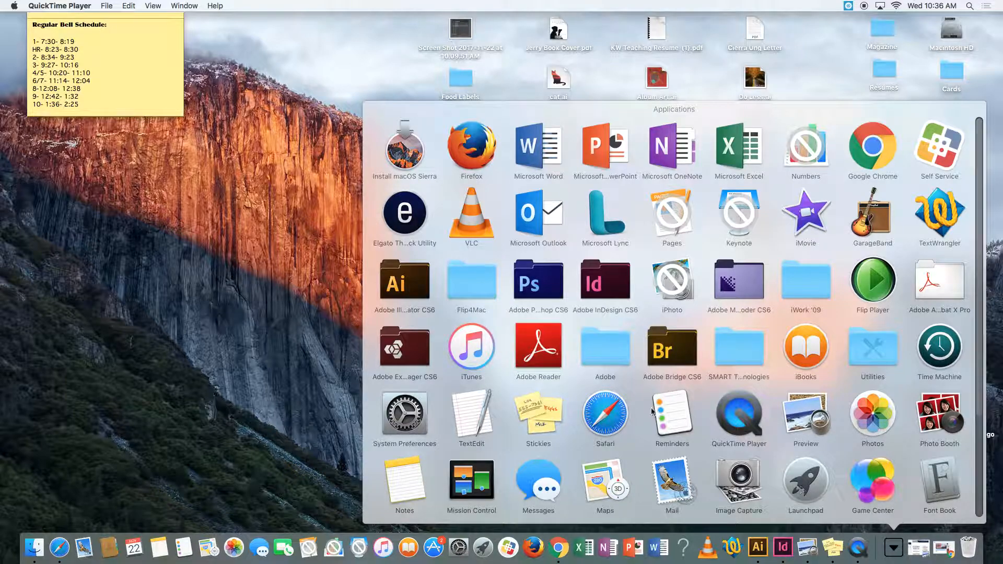
click(395, 279)
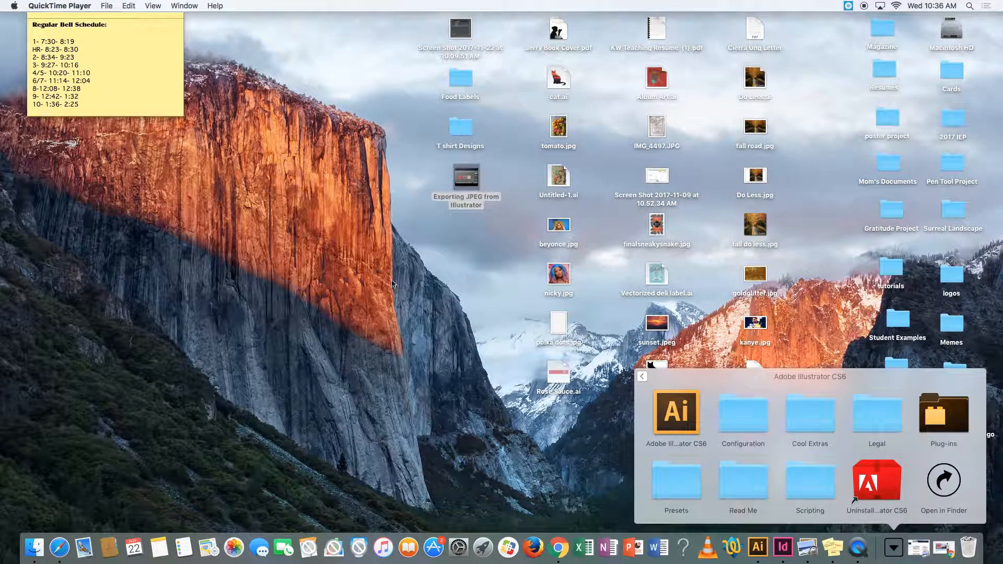
click(678, 417)
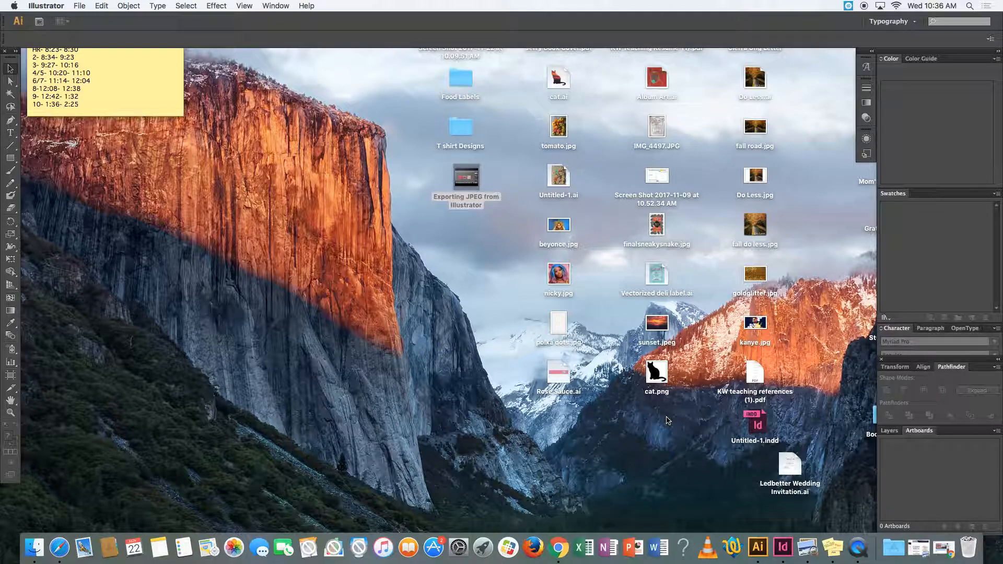
- Start a new document named Project with its units set to inches
click(80, 6)
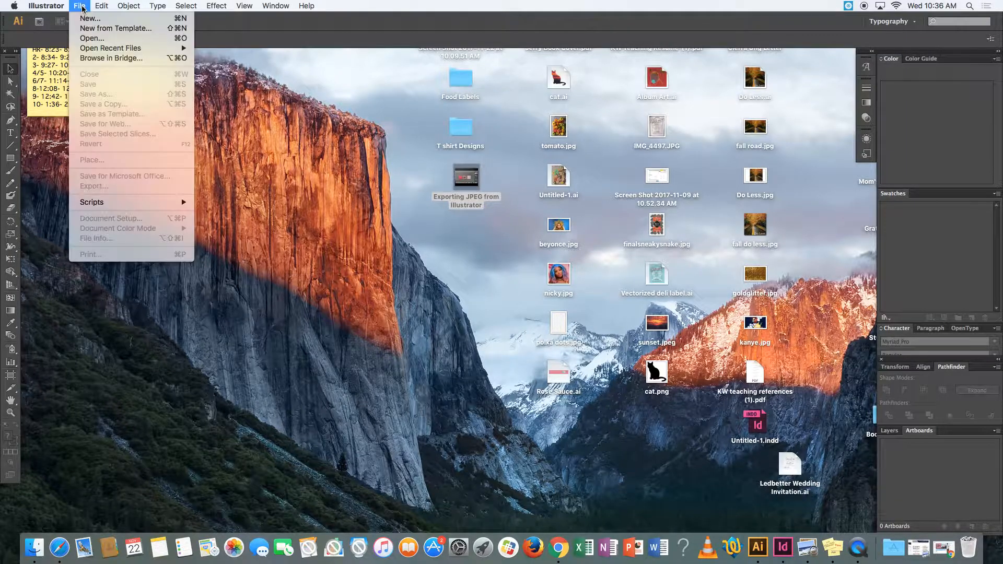
click(87, 20)
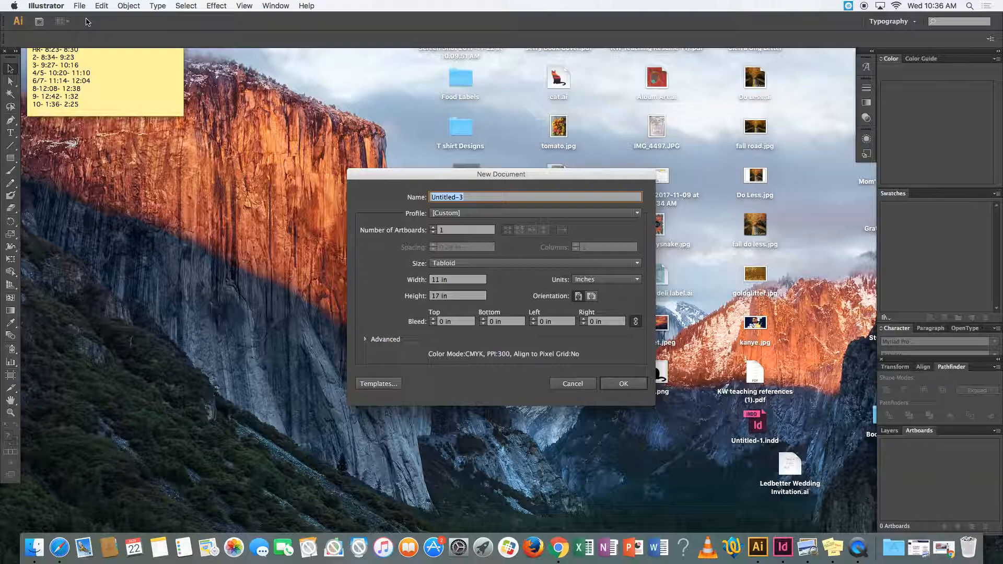
text(Project)
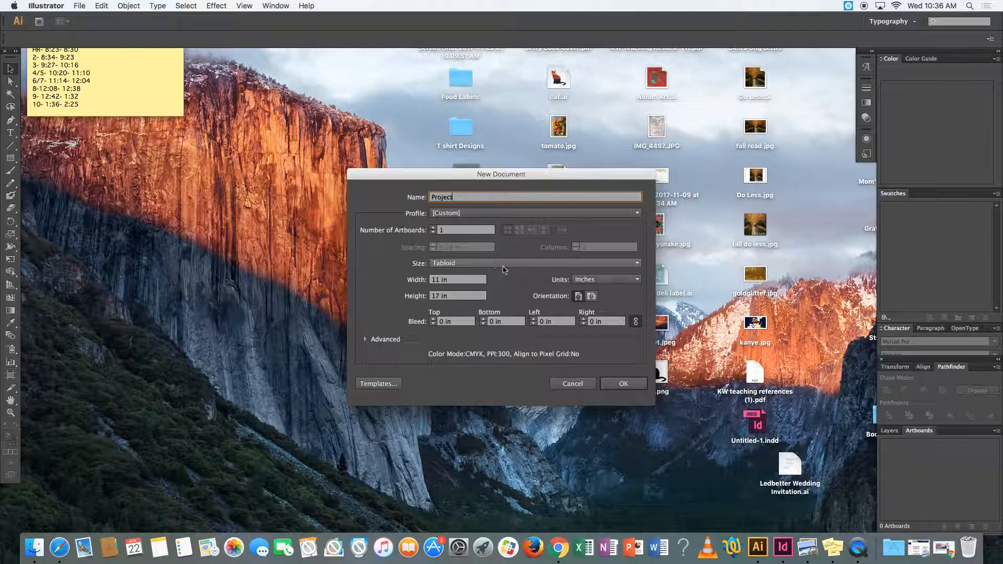
click(606, 279)
click(588, 280)
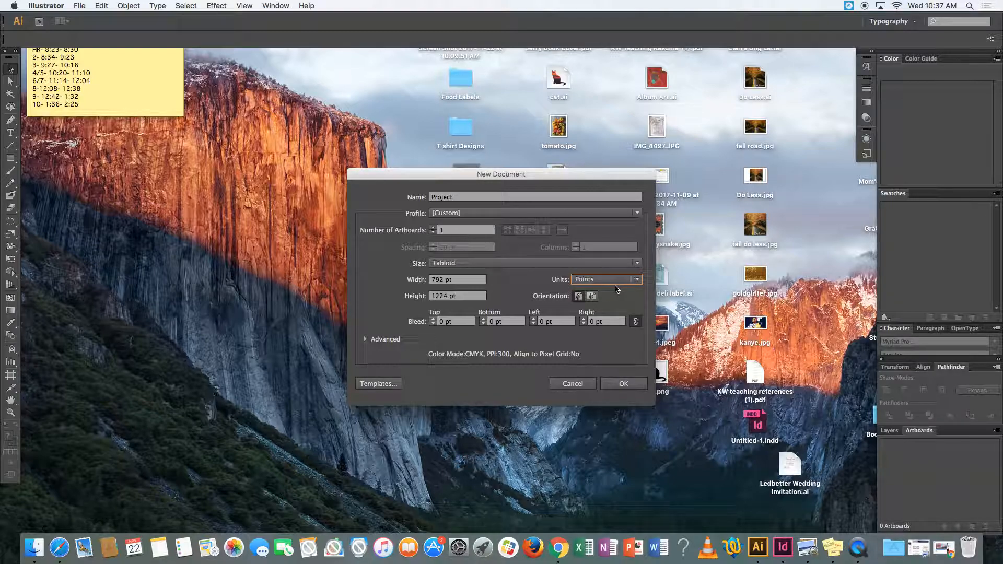
click(587, 281)
click(595, 310)
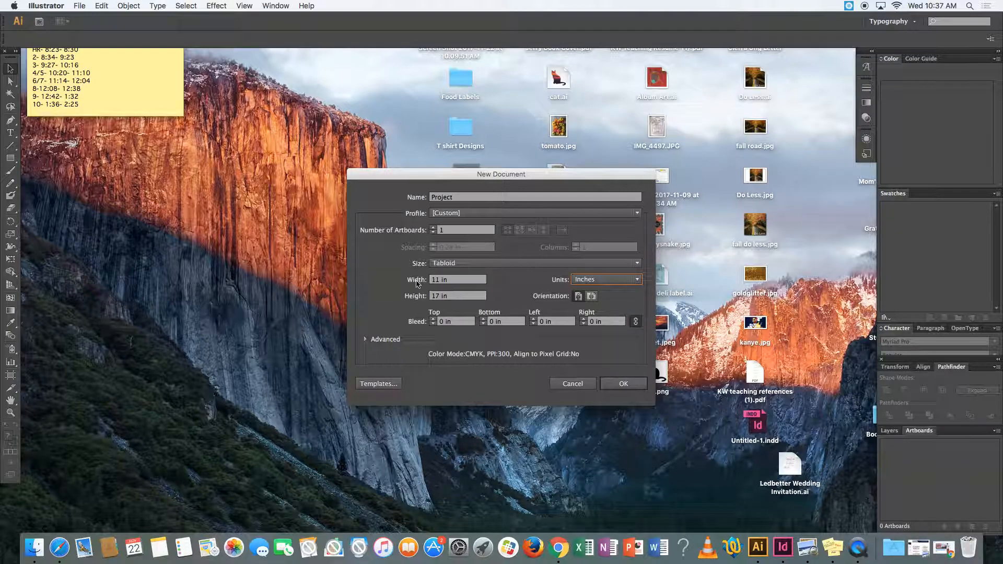
- Set the page to 8 in wide and 10 in high and create the document
click(455, 280)
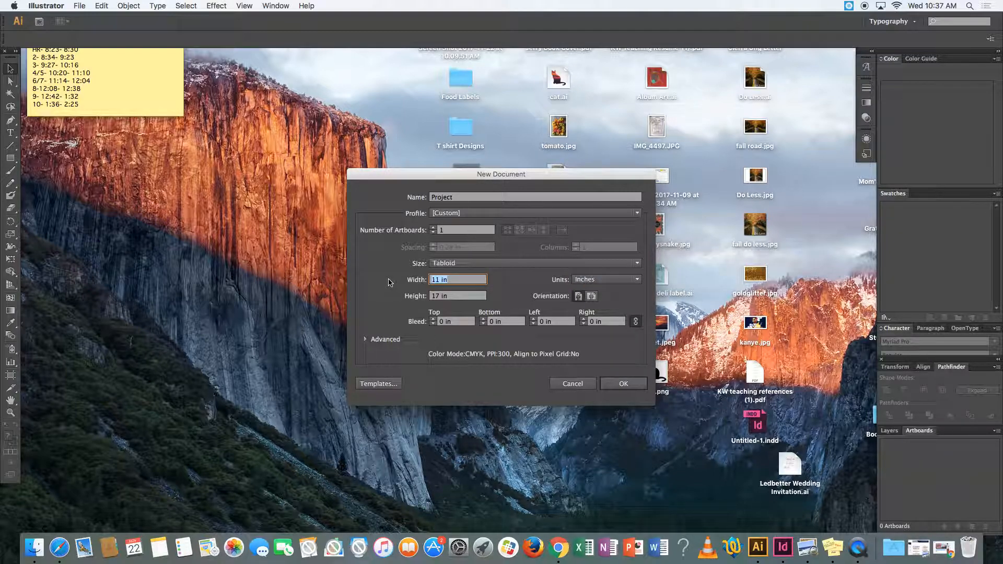
text(8)
key(Tab)
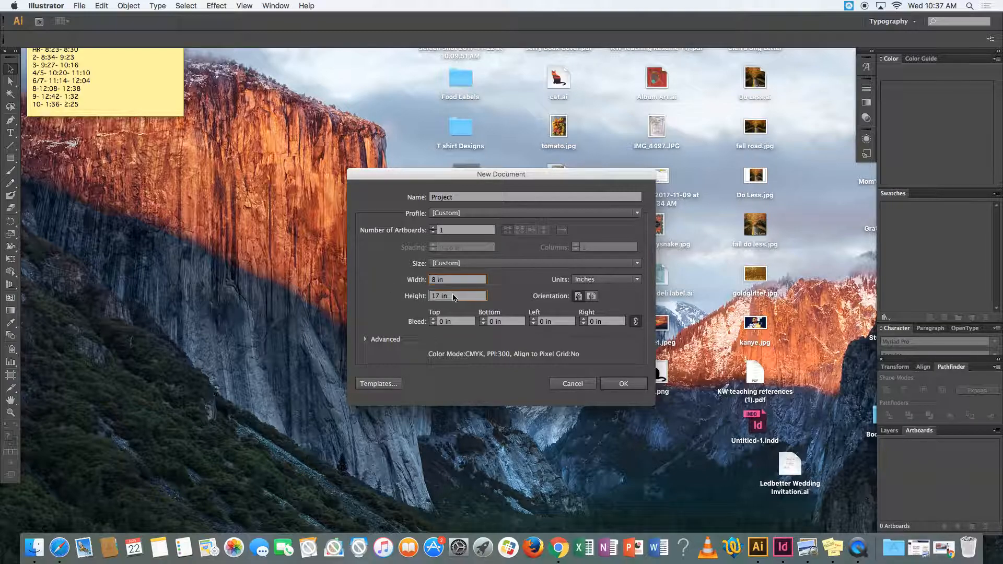
text(10)
click(619, 384)
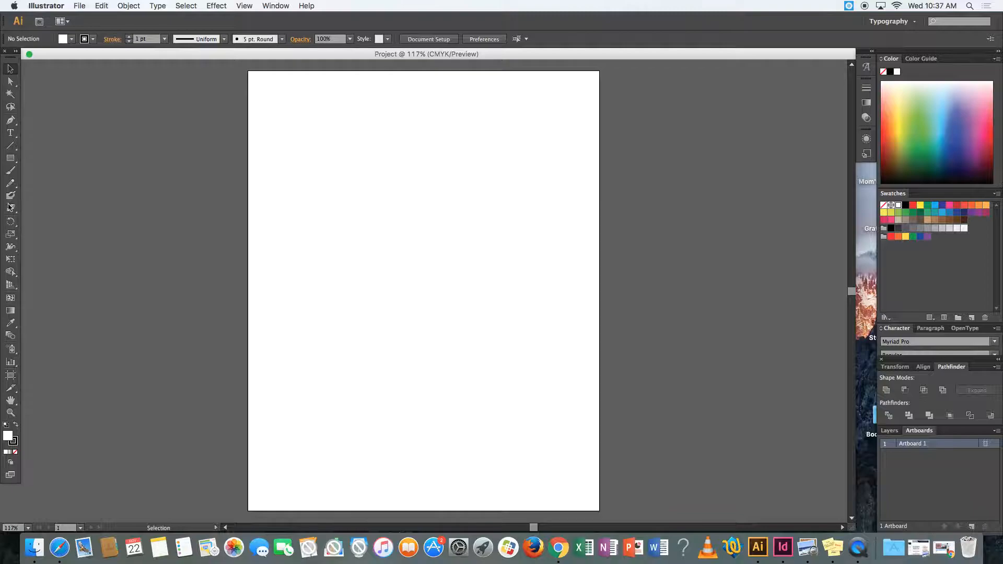
click(10, 82)
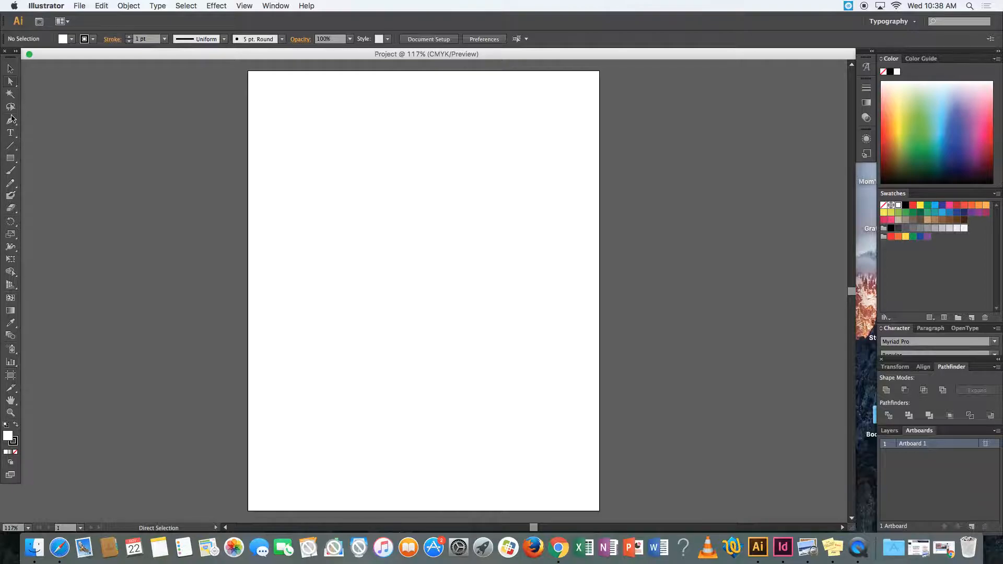
click(11, 97)
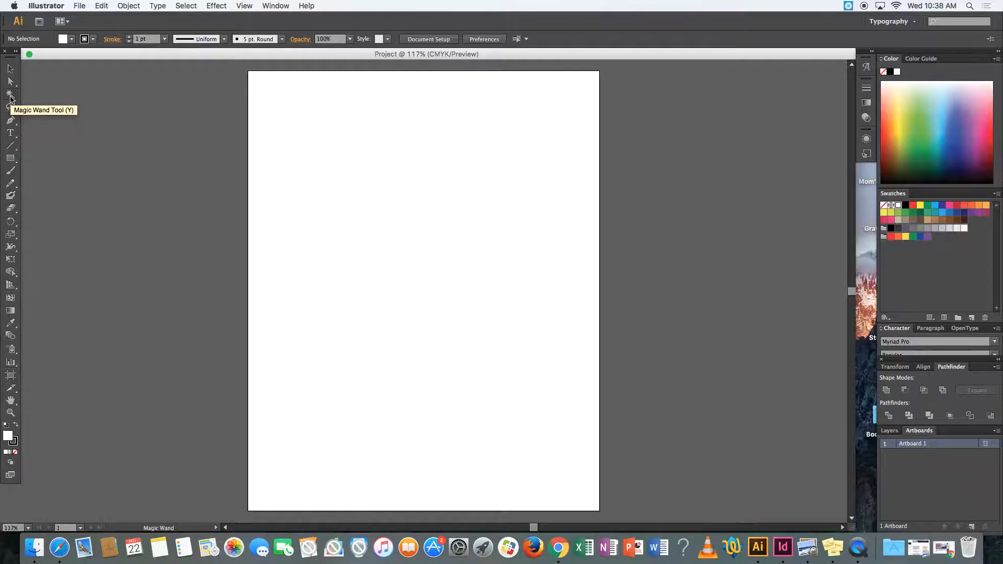
- Activate the Pen tool and set the fill colour to raspberry pink AD3664
click(11, 123)
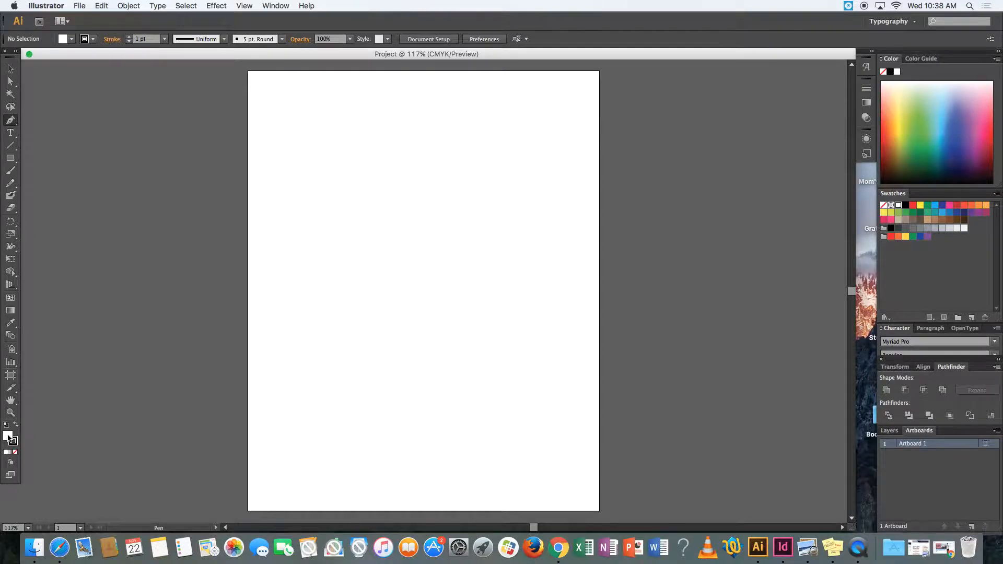
double_click(8, 438)
click(248, 406)
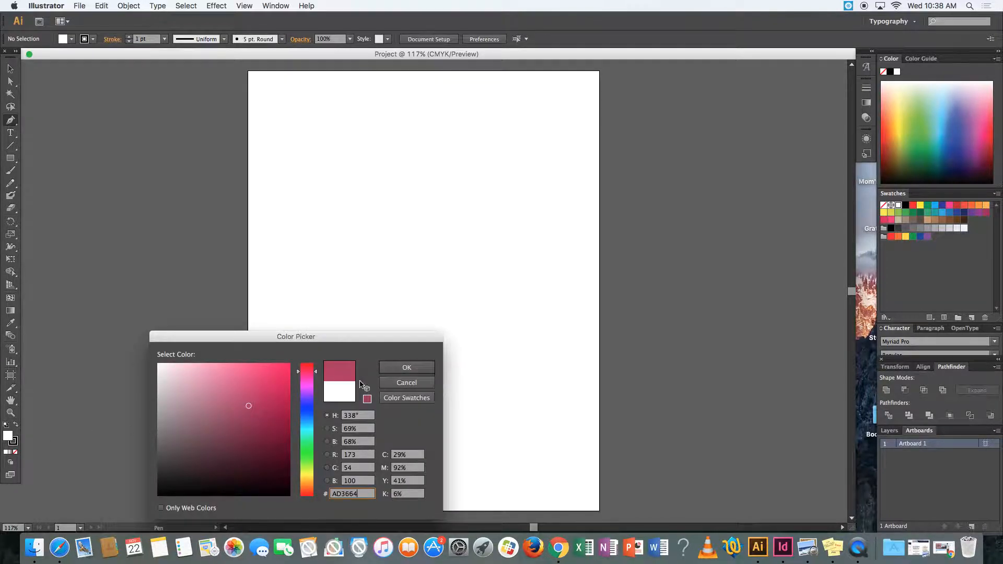
click(407, 368)
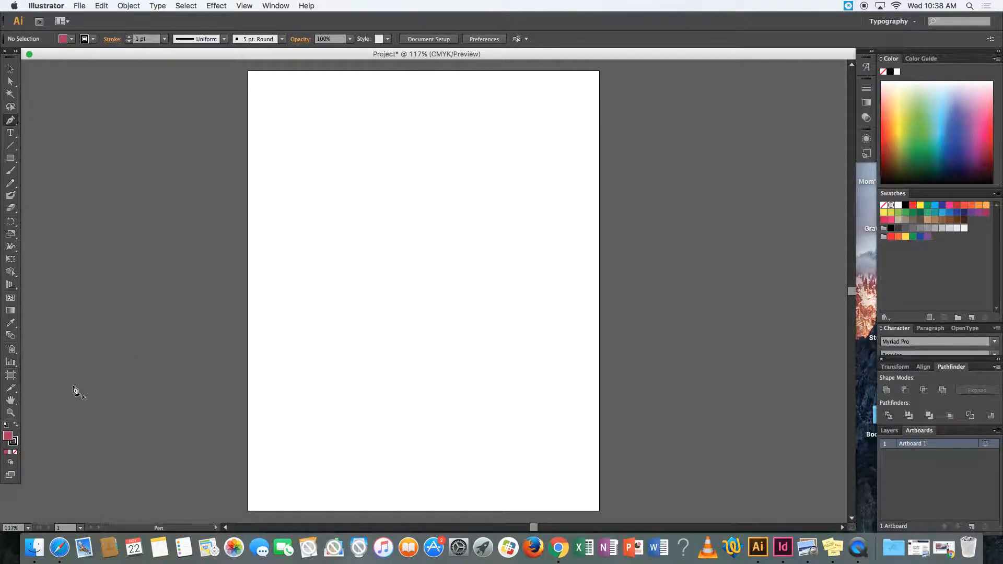
- Shift the hue of the near-black stroke colour to blue
double_click(13, 442)
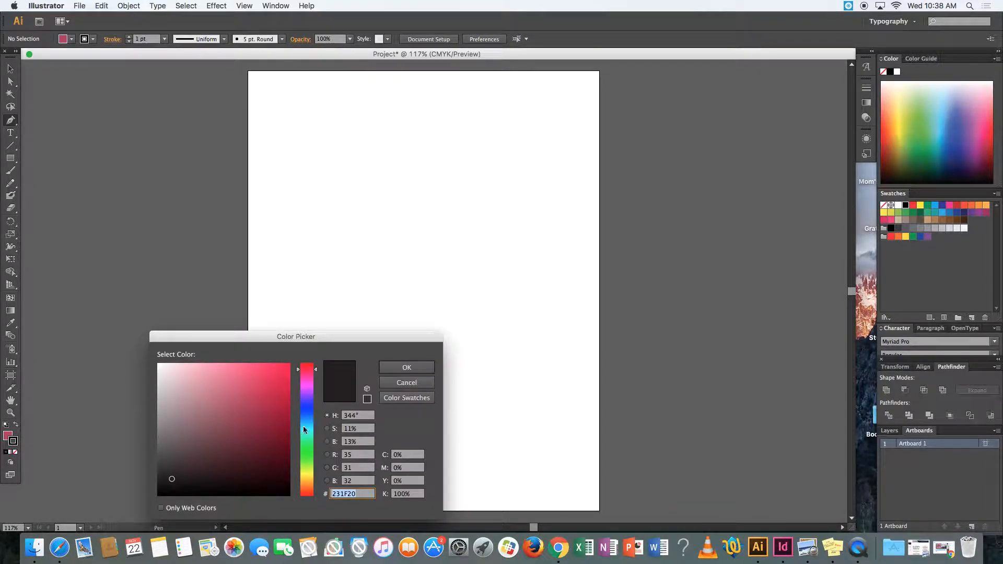
click(307, 408)
click(410, 367)
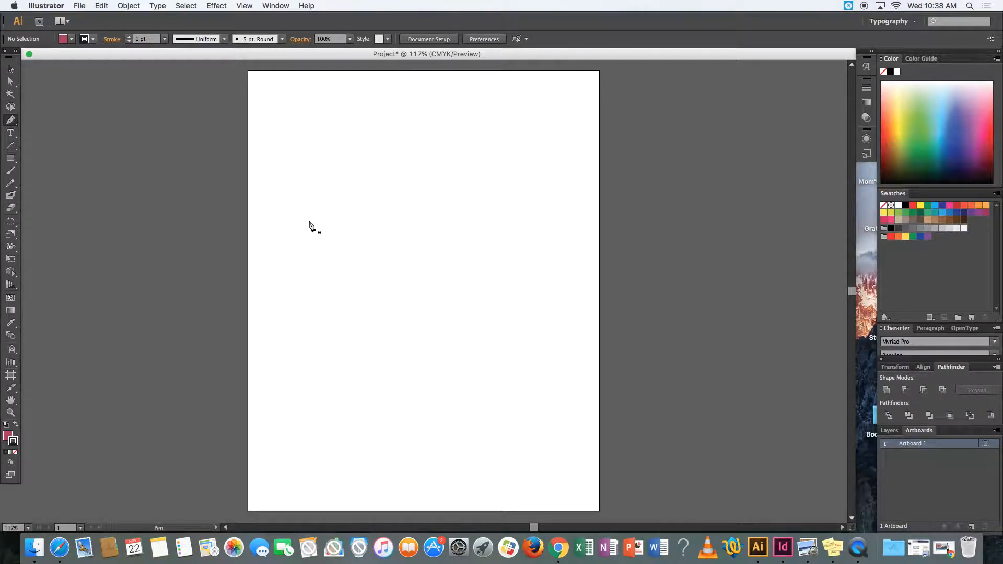
- Draw a closed, roughly circular shape with curved Pen tool segments in the upper half of the artboard
mouse_move(305, 226)
mouse_down()
mouse_move(313, 227)
mouse_move(306, 227)
mouse_up()
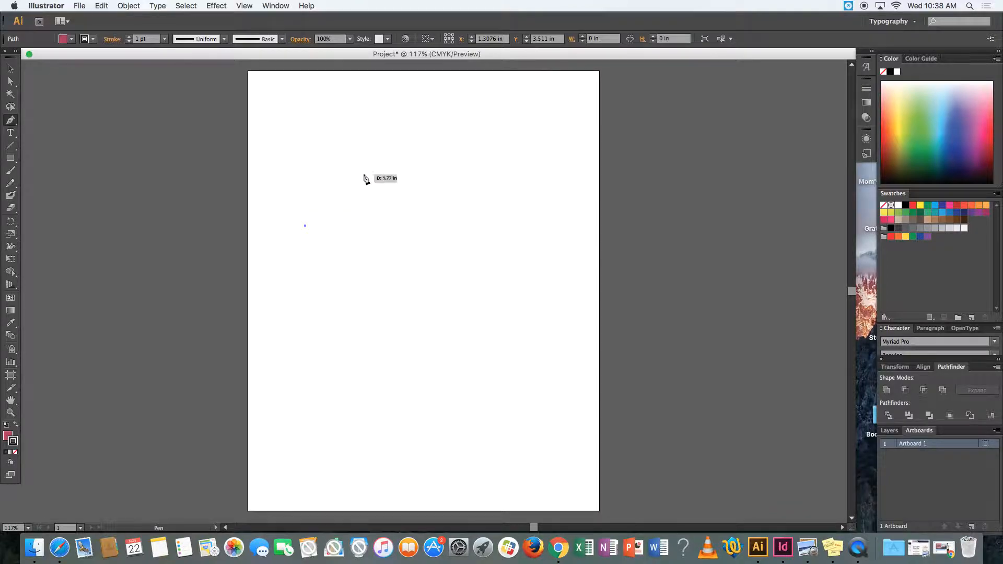
click(428, 164)
drag(428, 165, 525, 197)
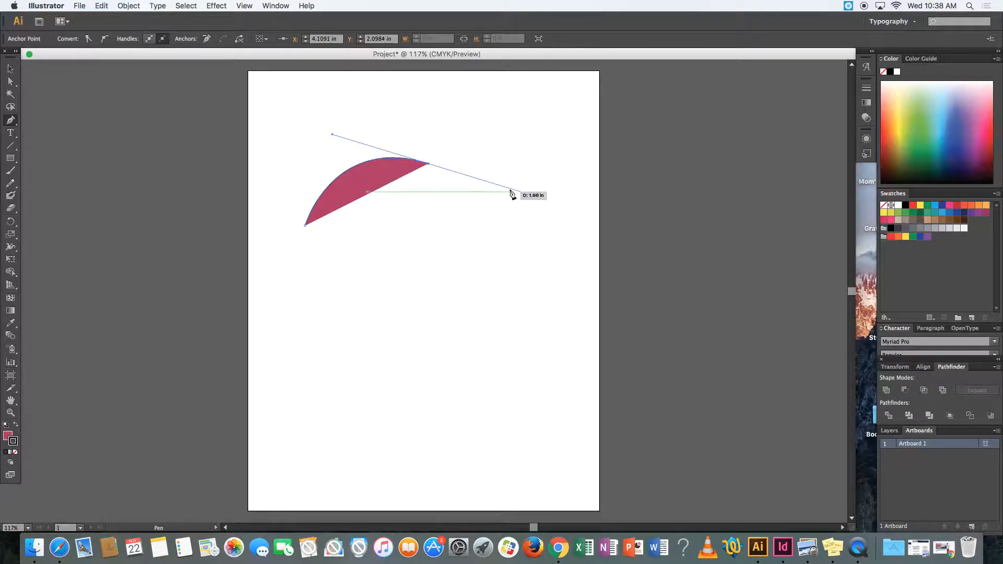
click(428, 165)
drag(479, 257, 461, 294)
drag(383, 317, 310, 255)
click(302, 243)
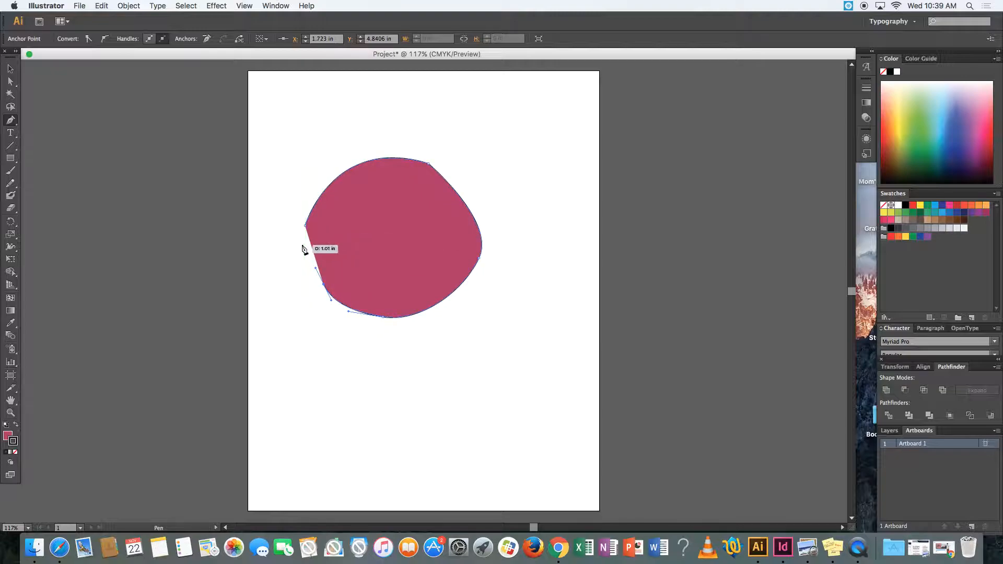
click(305, 229)
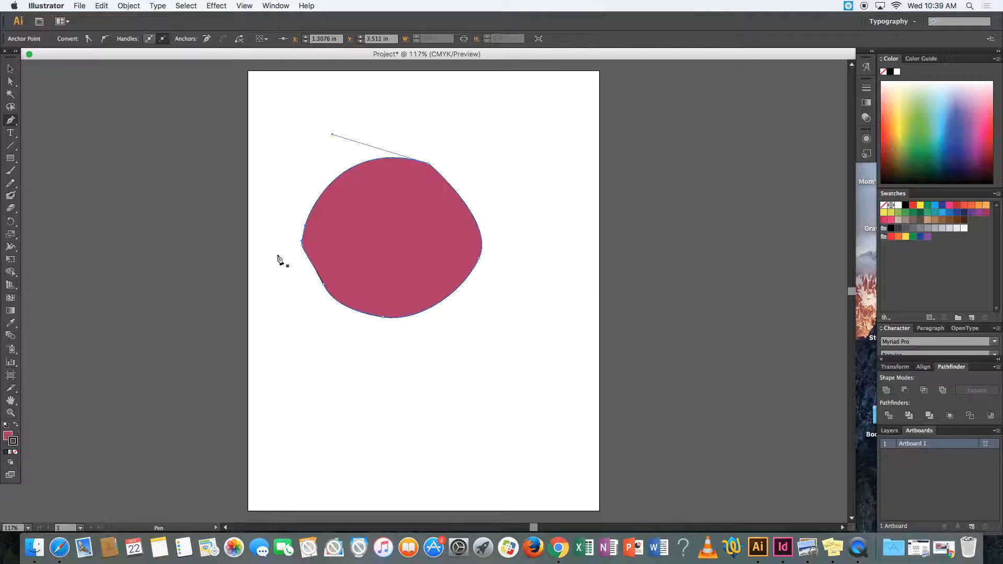
- Recolour the round shape's fill to a darker muted plum and remove its fill entirely
double_click(7, 436)
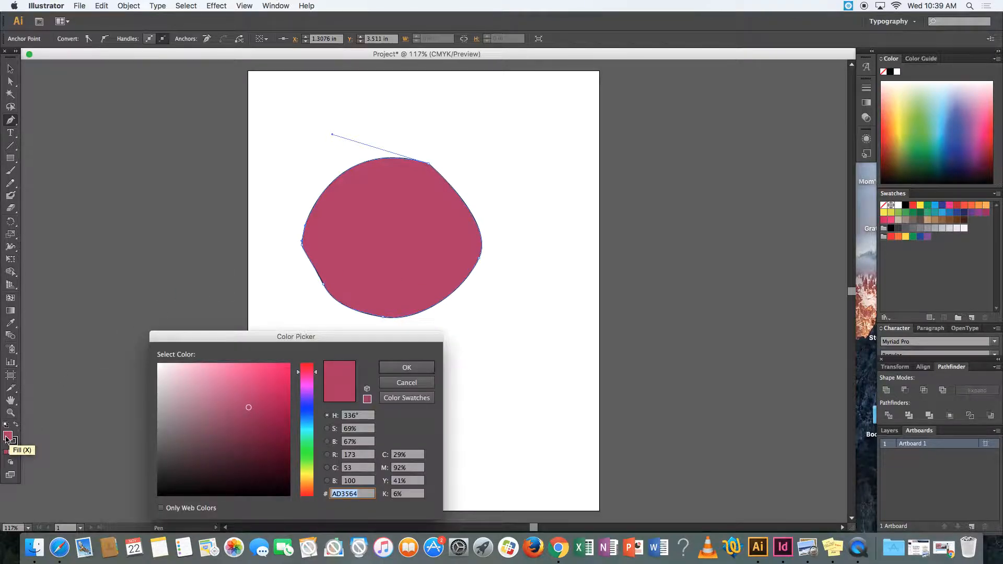
click(227, 430)
click(397, 374)
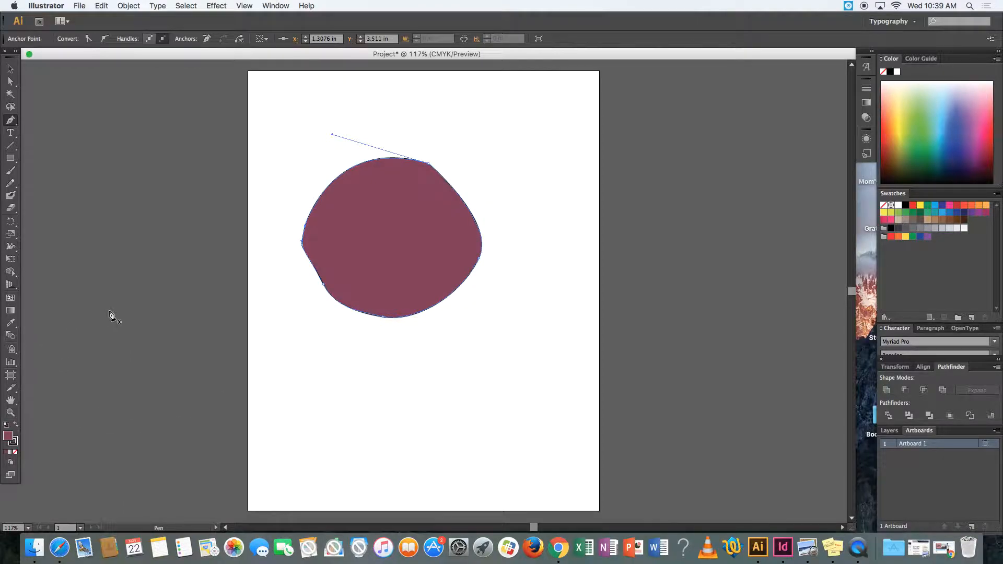
click(17, 456)
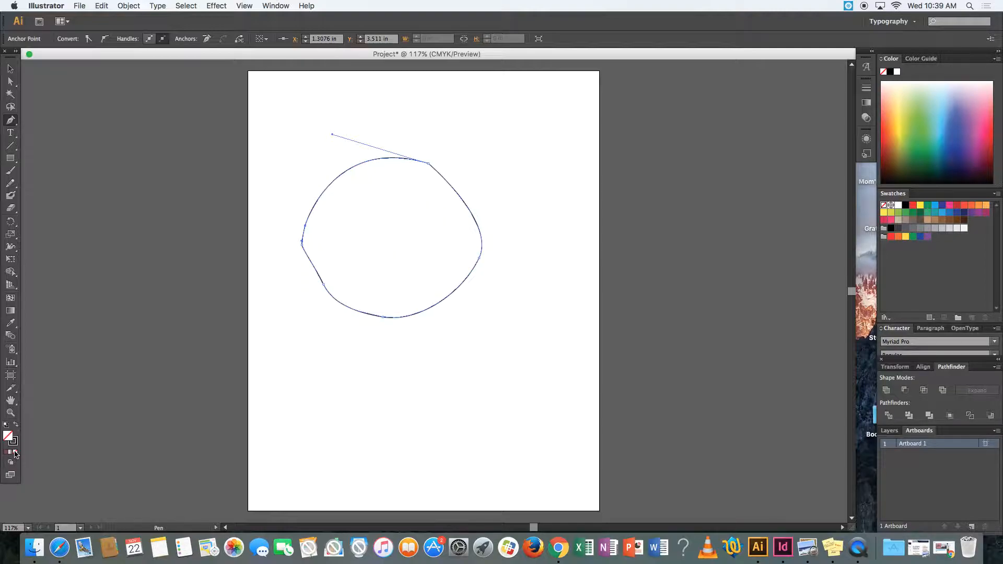
- Select the whole round outline and enlarge it to about 5.09 in wide and 4.53 in high
click(10, 70)
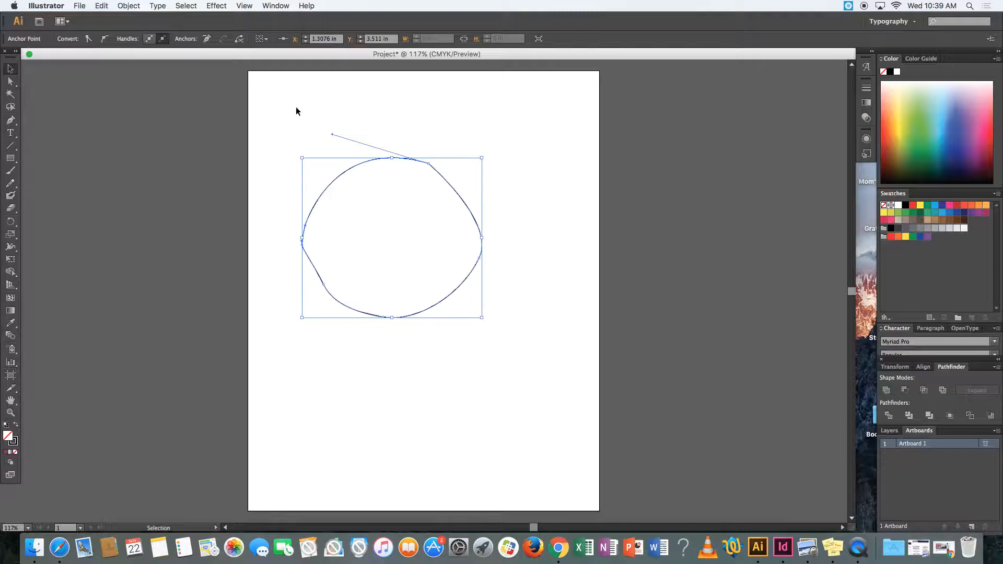
click(412, 192)
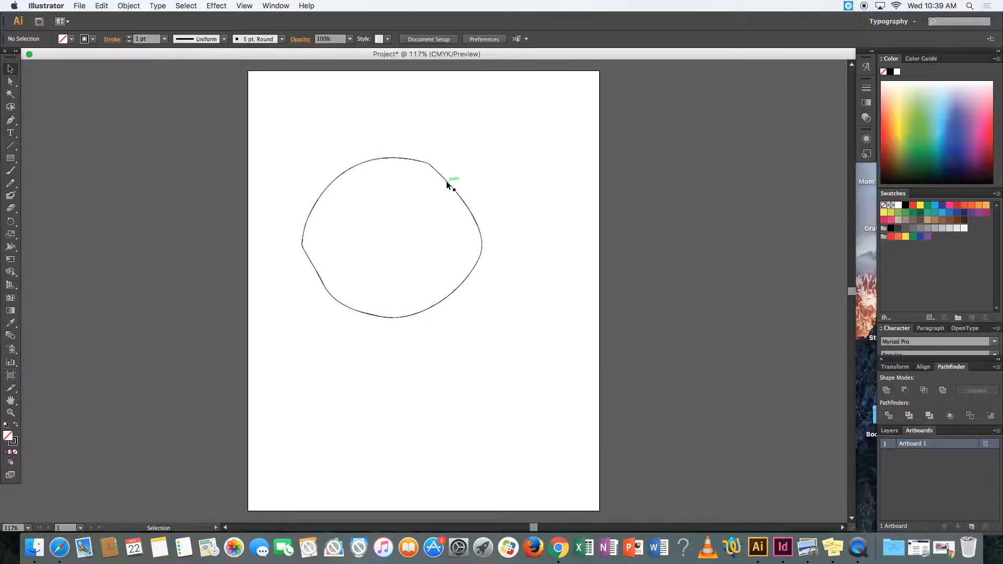
drag(449, 183, 530, 133)
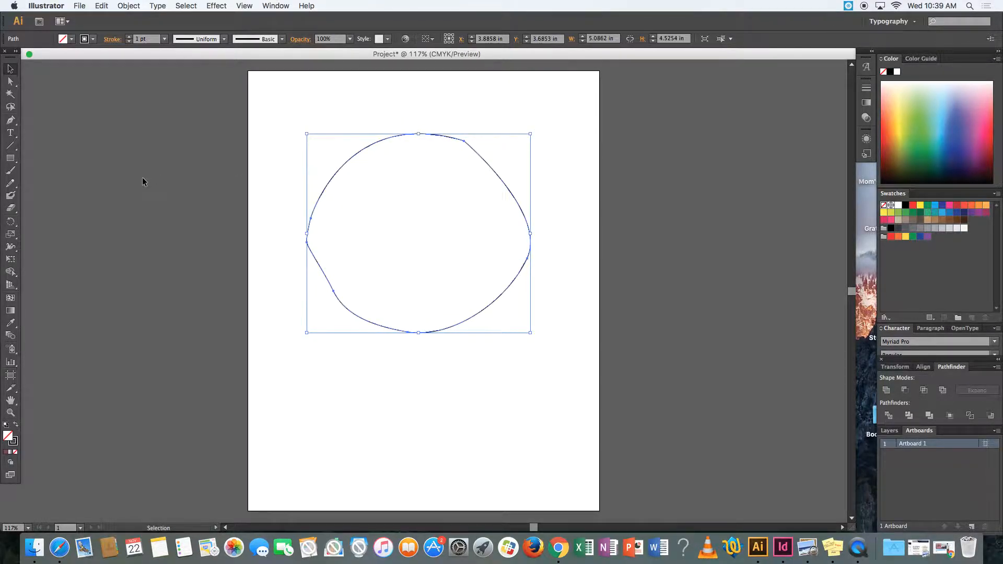
- Reshape the outline with the Direct Selection tool, adjusting the upper-right anchor and its adjoining curve handles and moving the lower-left anchor outward
click(10, 82)
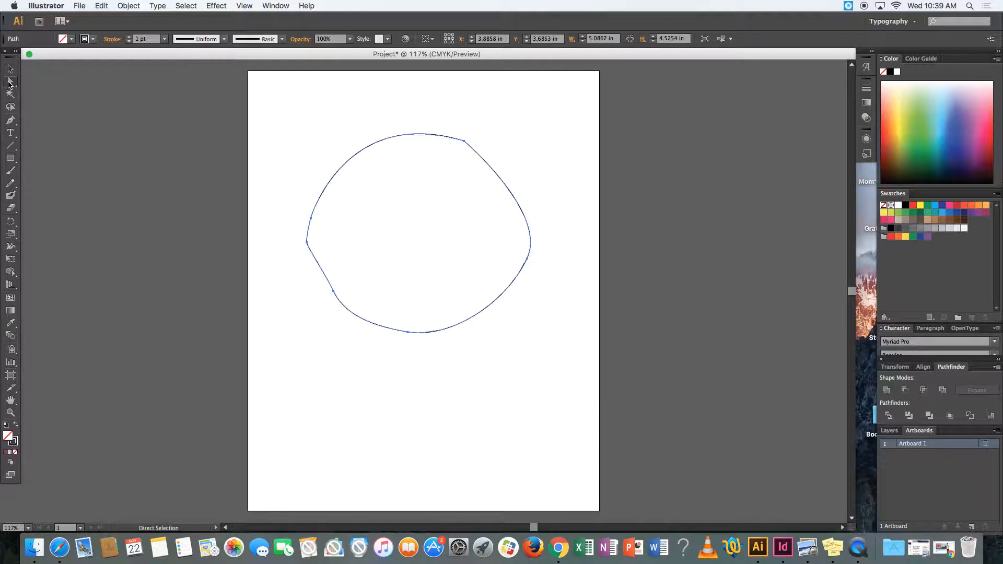
click(463, 140)
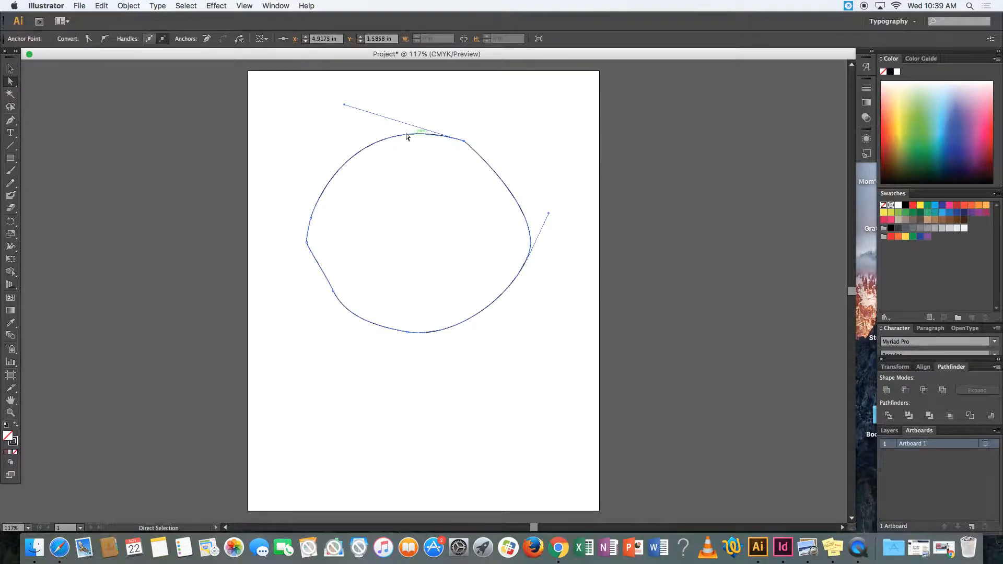
drag(345, 104, 316, 99)
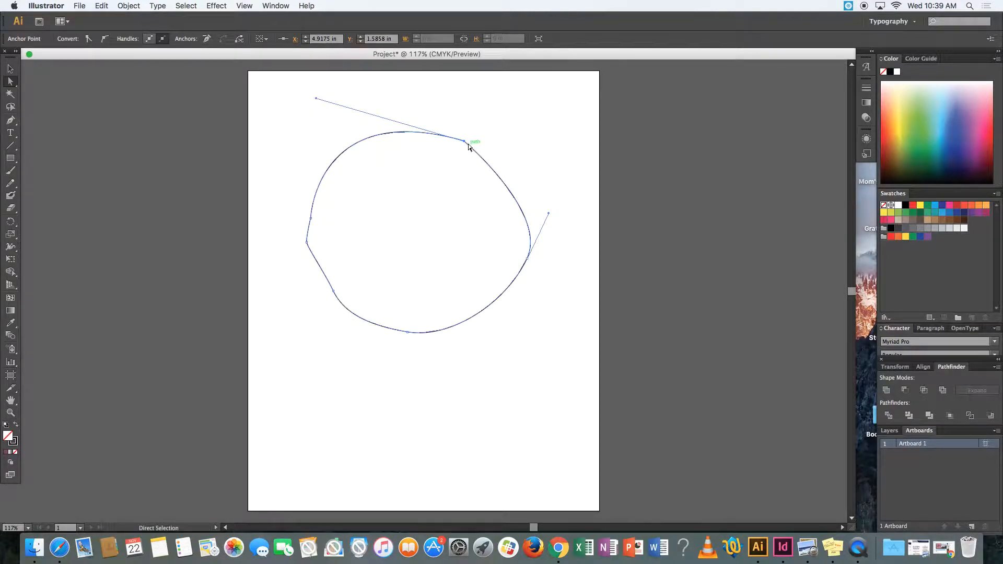
drag(464, 141, 481, 129)
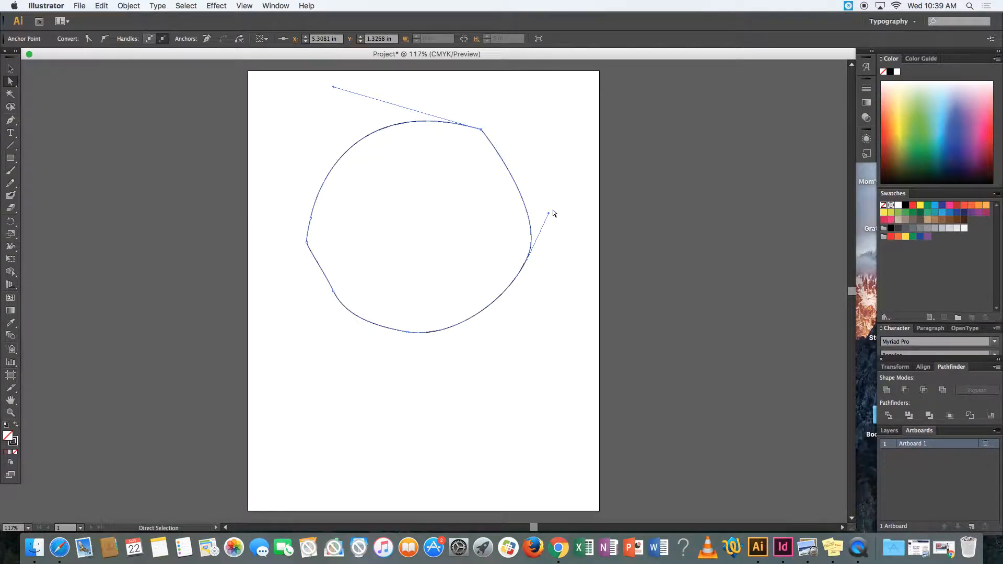
mouse_move(548, 214)
mouse_down()
mouse_move(559, 224)
mouse_move(551, 200)
mouse_up()
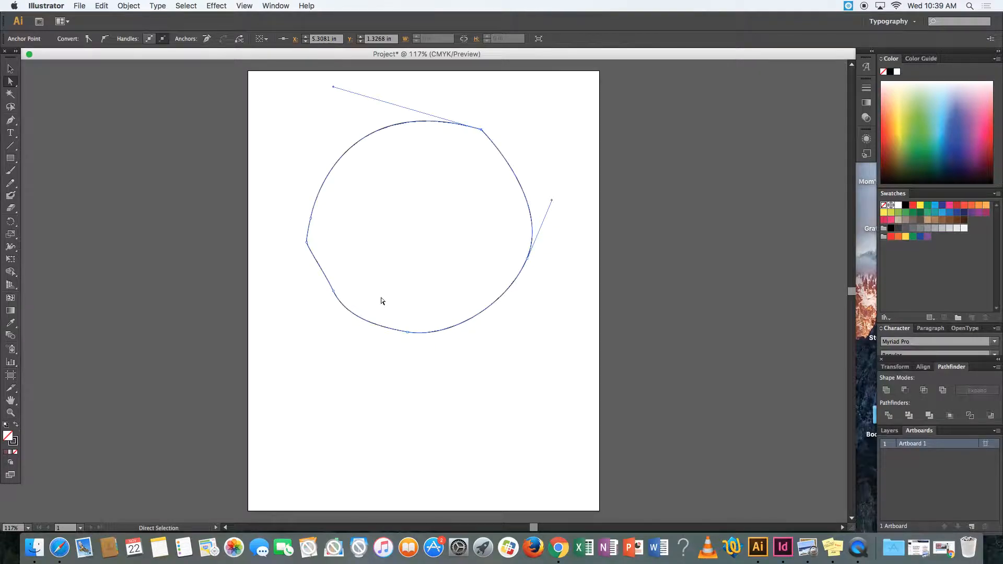
drag(337, 296, 320, 297)
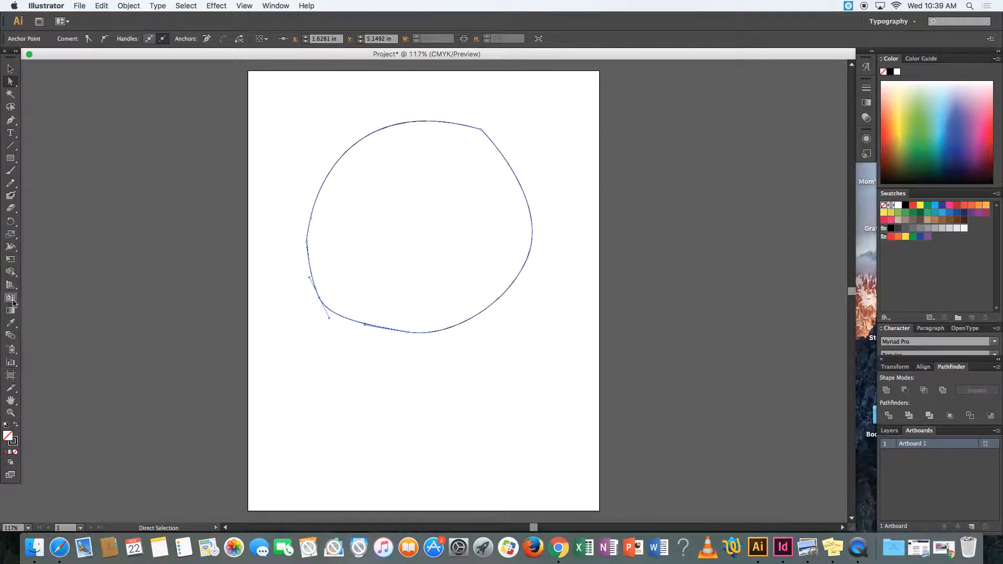
- Add a long string of placeholder letters along the round outline with the Type on a Path tool, starting at its upper-left edge
click(12, 135)
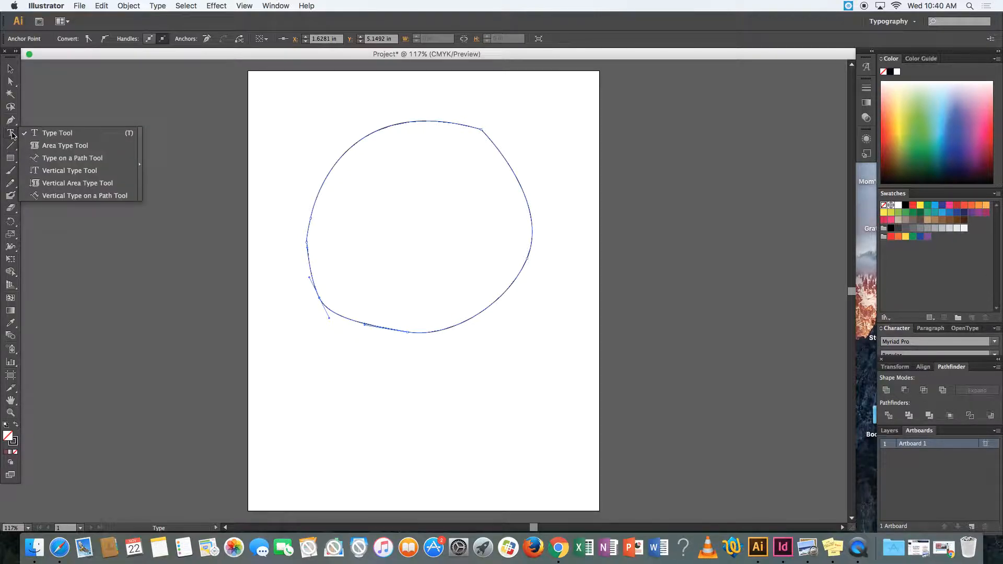
click(61, 160)
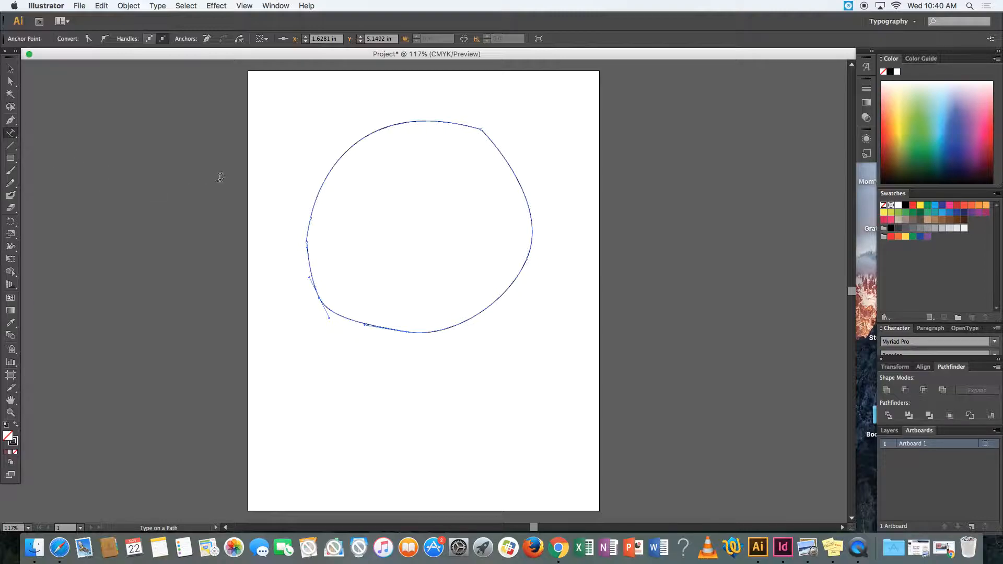
click(315, 196)
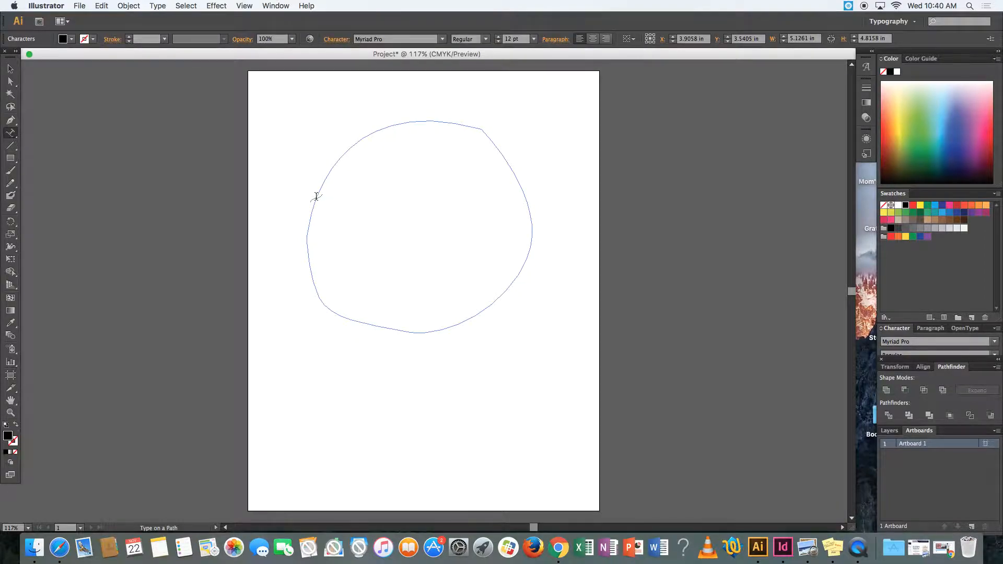
text(kjsdhlajshjhflksjdhfkajsdfjakjdsfkasjfkjasdkfjkasdjhflakjhflak)
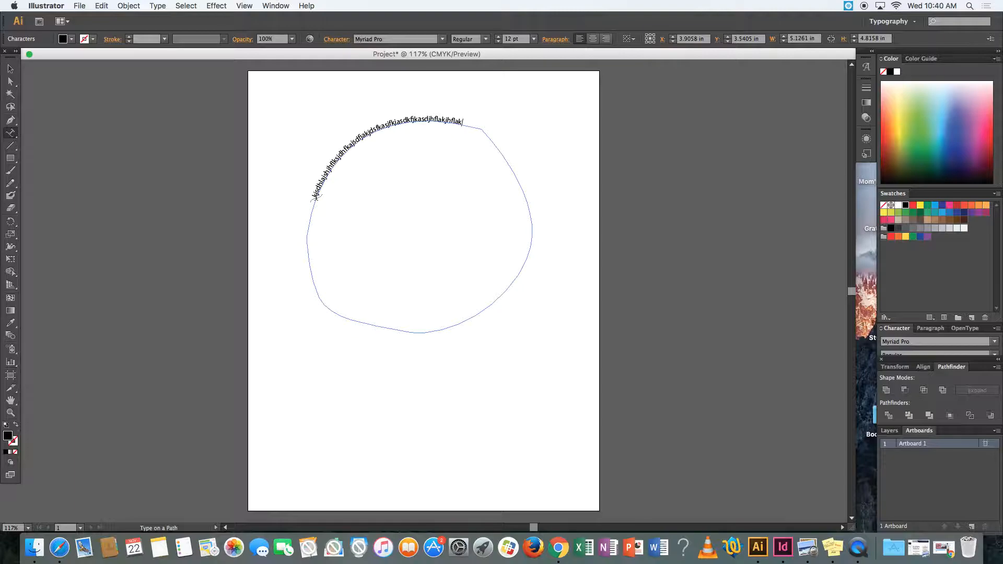
- Select all of the path text and set its font to Amarillo and its size to 45 pt
key(super)
key(super+a)
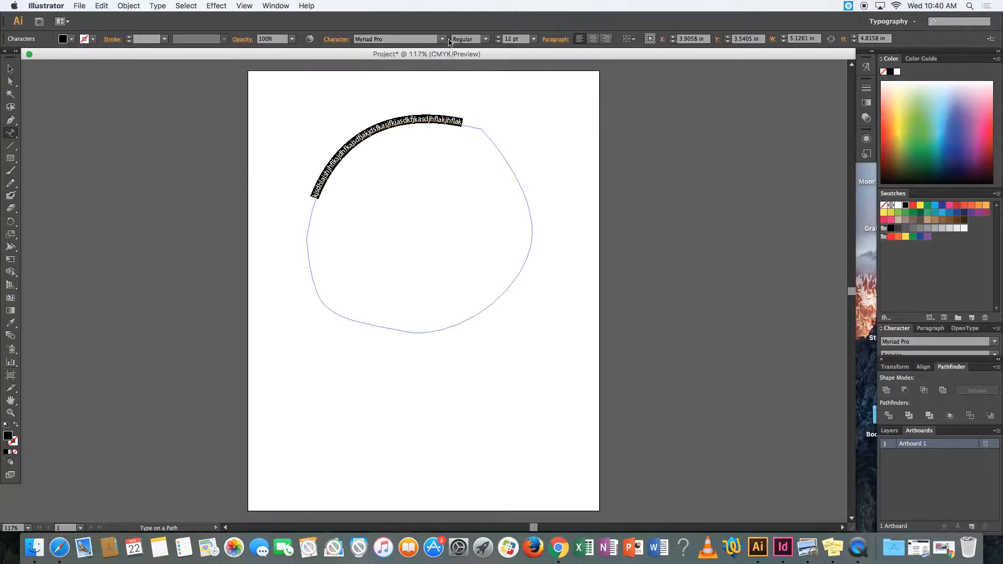
click(411, 40)
text(An)
key(BackSpace)
text(marillo)
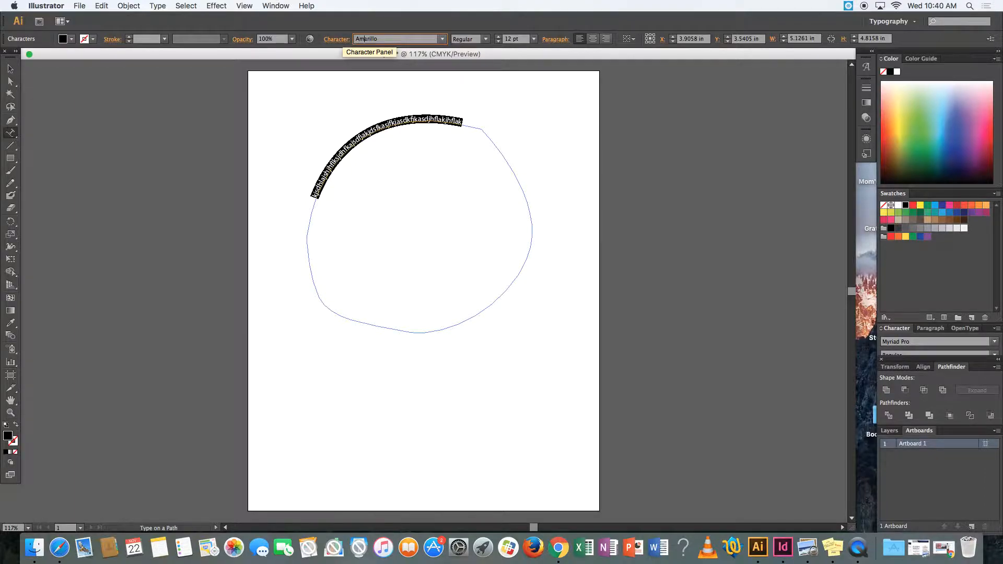
key(Return)
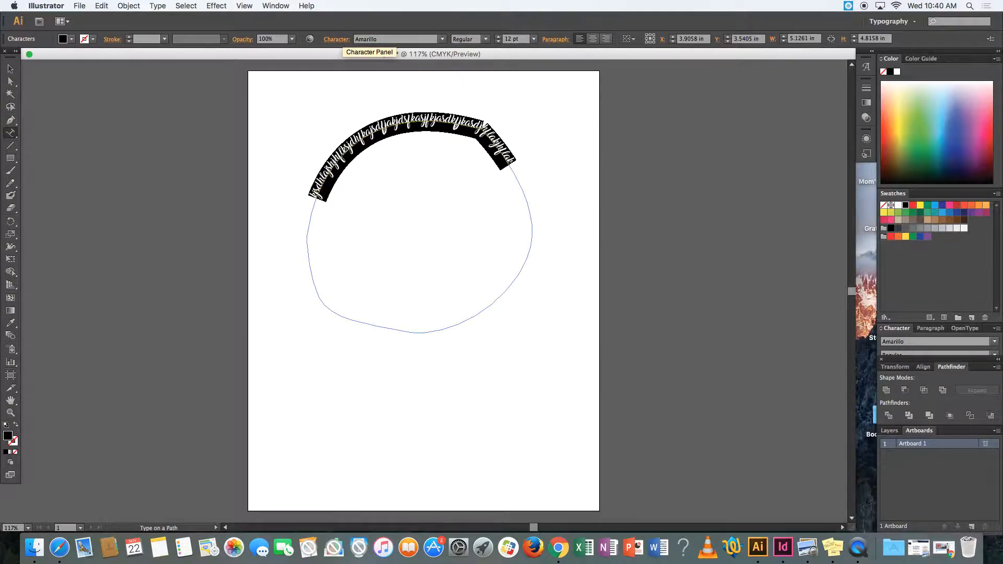
drag(521, 40, 455, 42)
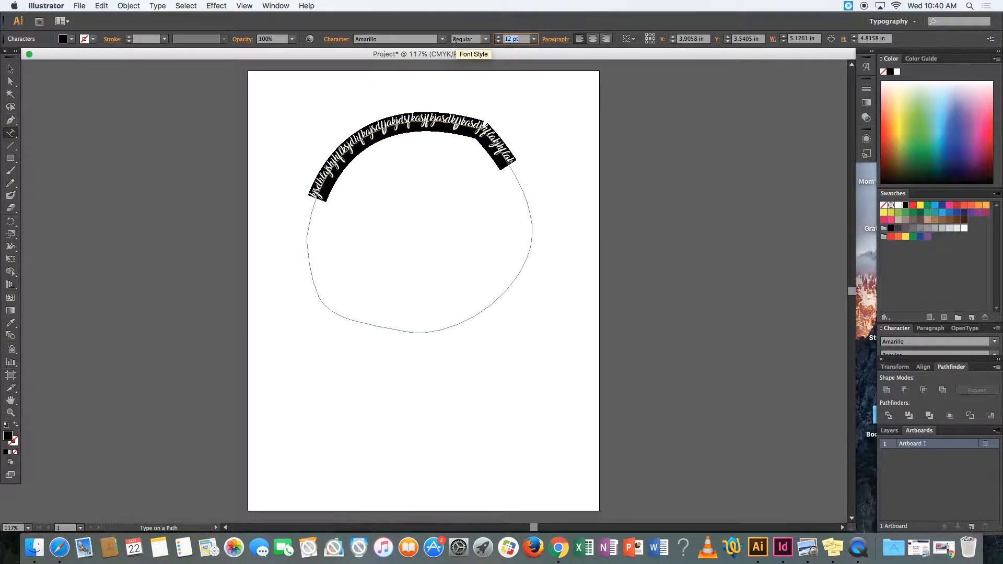
text(45)
key(Return)
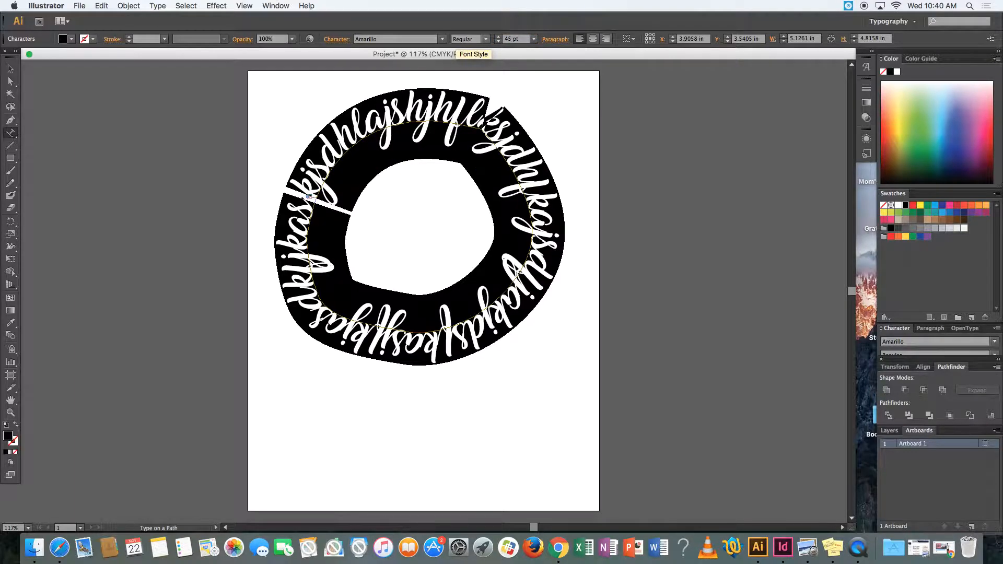
- Fill the circular path text with a bright pink swatch
click(72, 41)
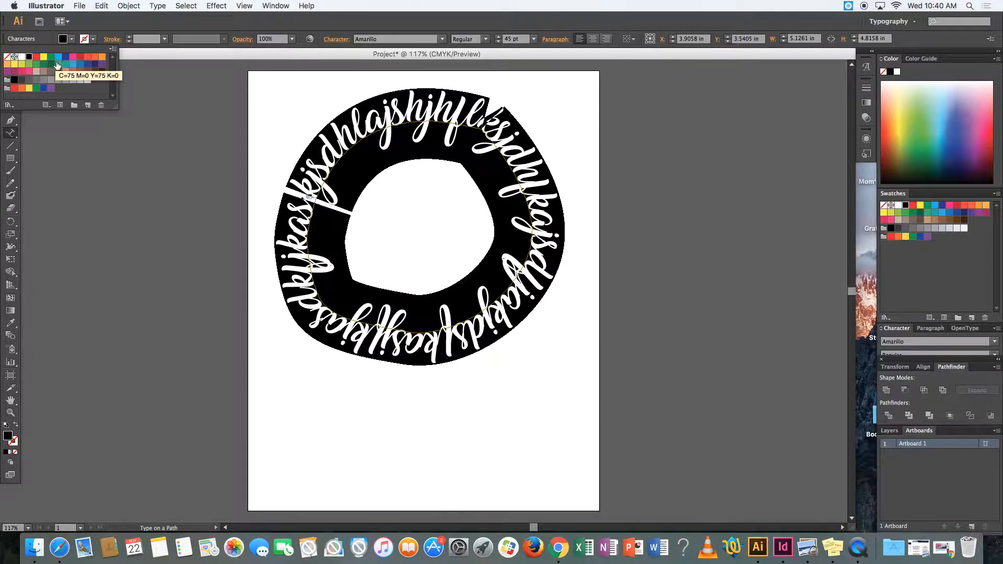
click(73, 60)
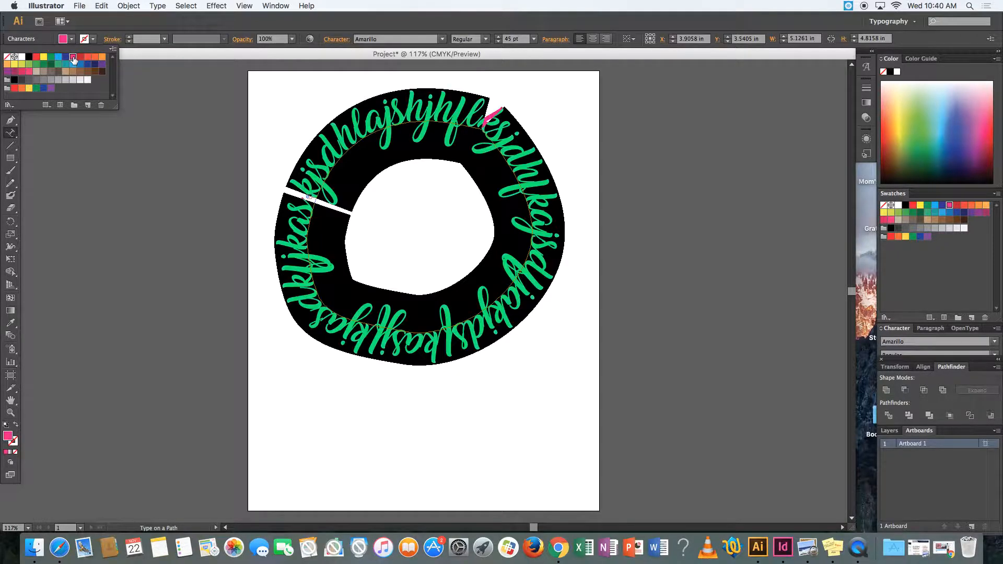
click(353, 140)
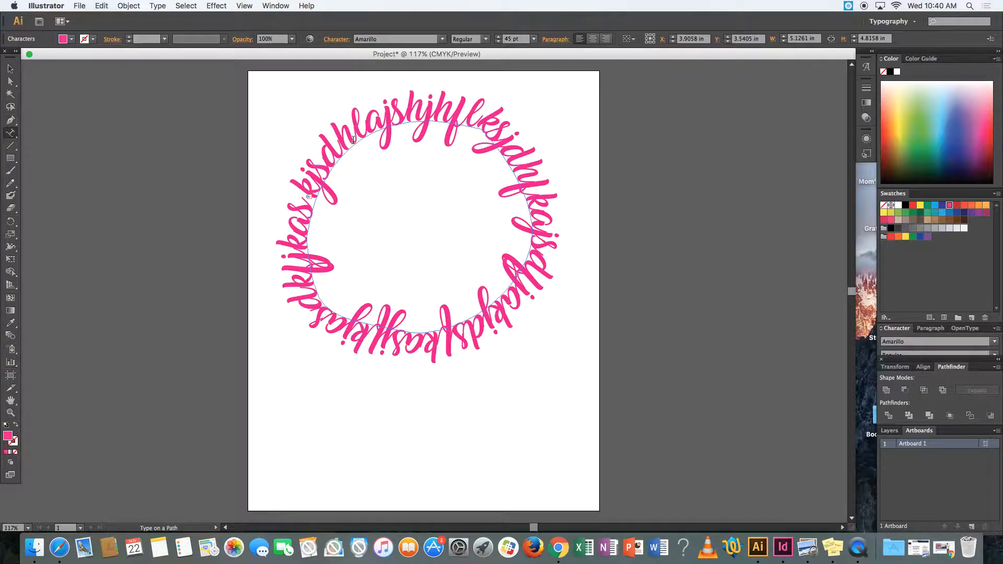
- Remove the fill from all of the circular path text and give its letters a pink stroke
key(super+a)
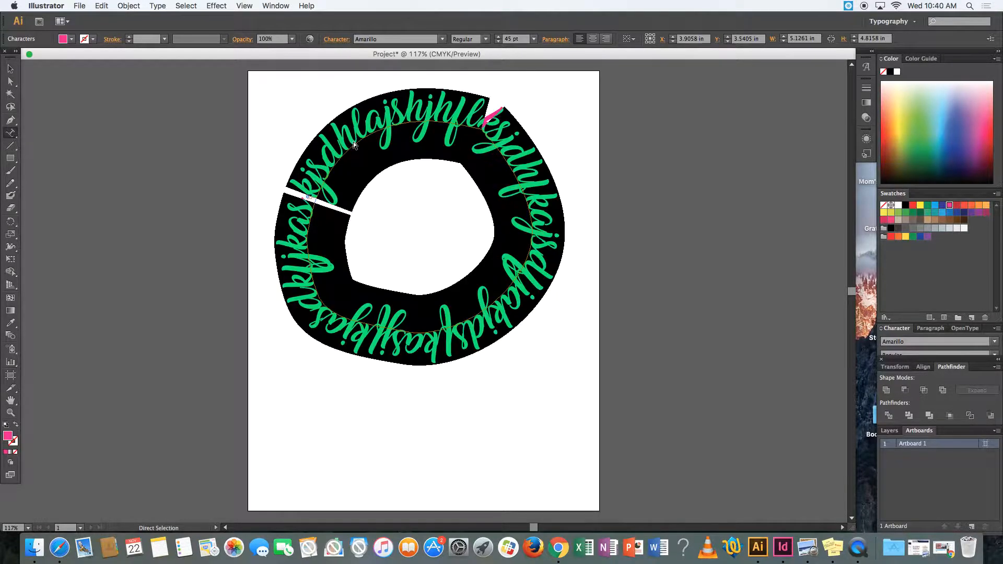
click(72, 44)
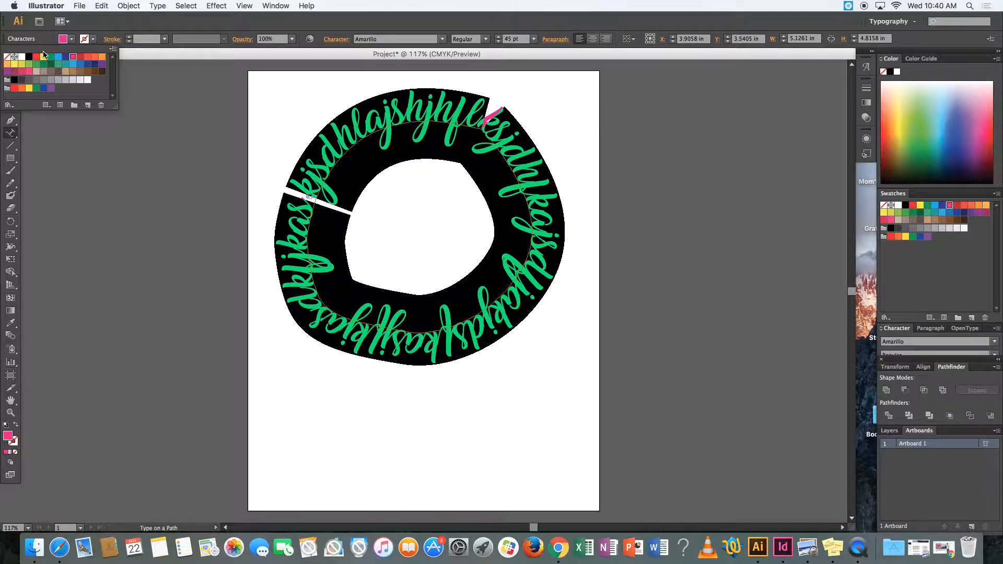
click(7, 57)
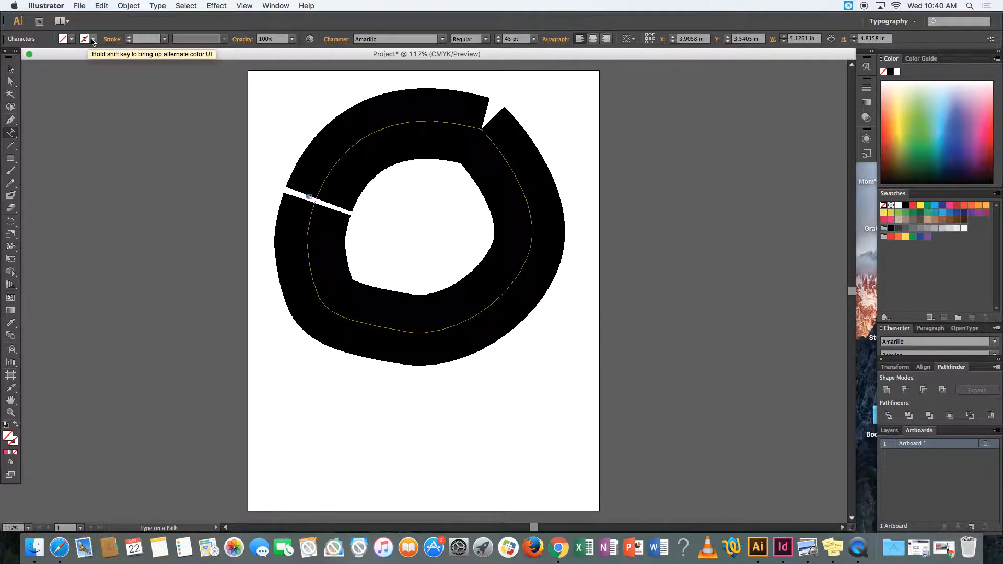
click(93, 40)
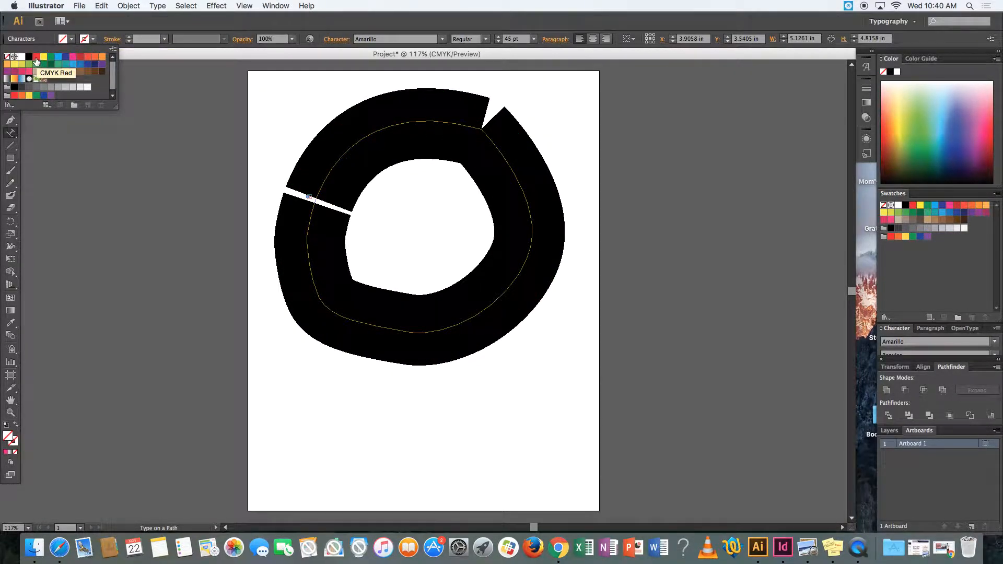
click(79, 57)
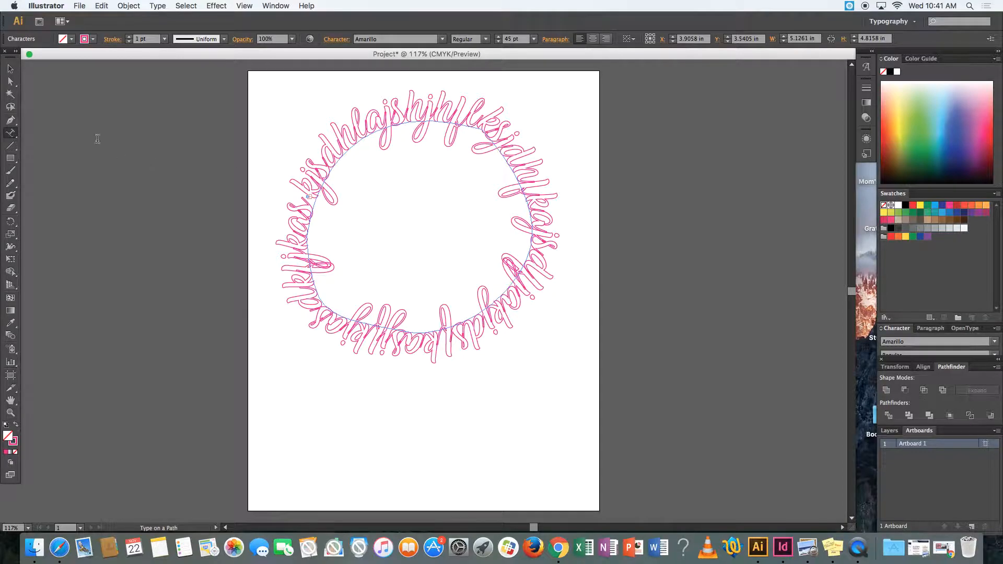
- Add a line of regular type reading "Something Else!" below the circular text
click(11, 71)
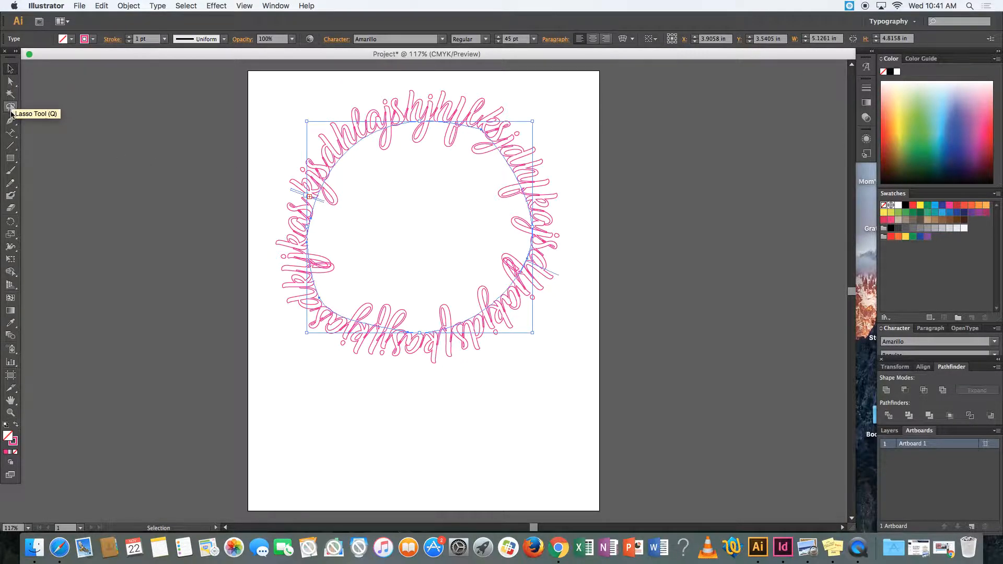
drag(10, 132, 49, 132)
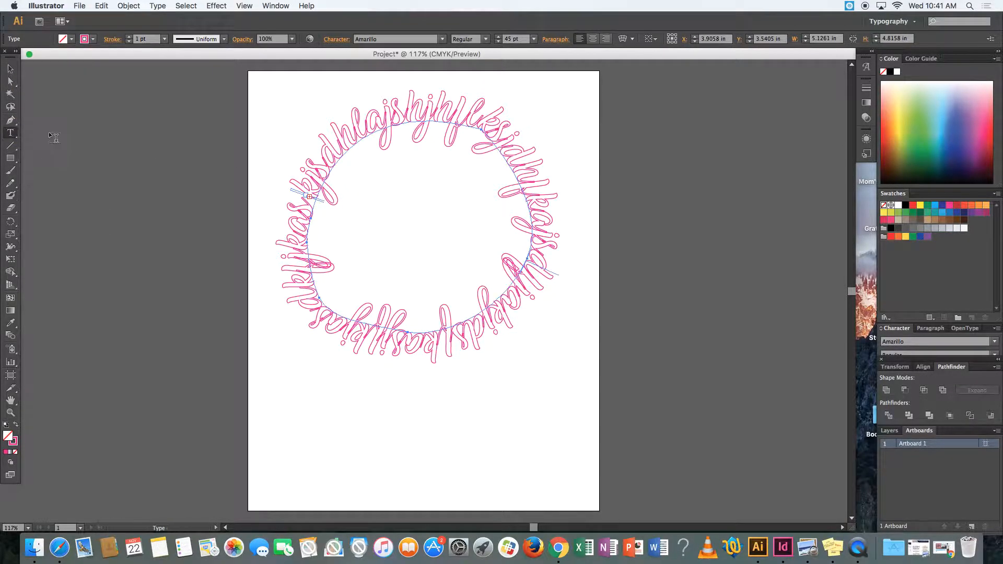
click(288, 418)
text(Something Else!)
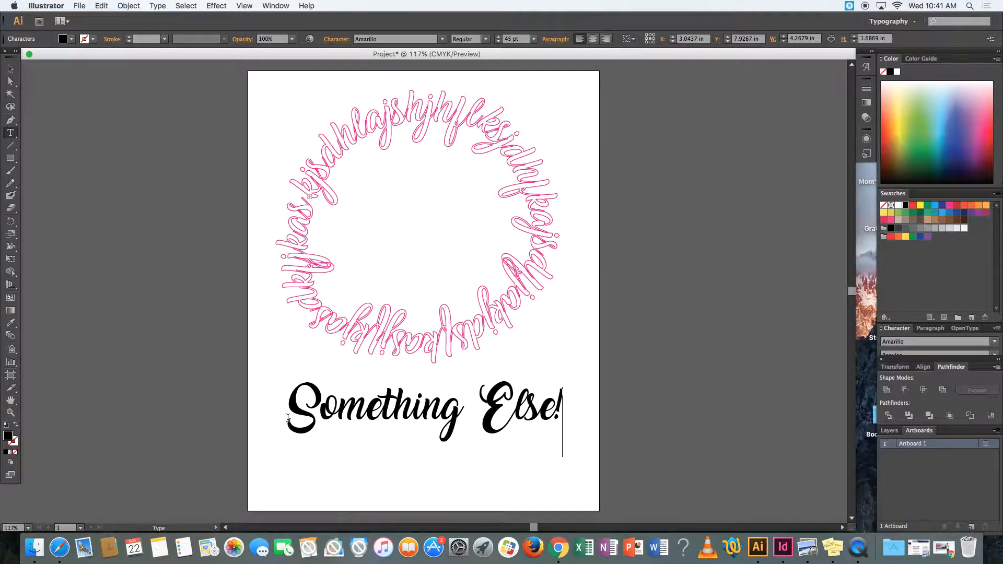
- Move both text objects slightly lower on the artboard and shrink "Something Else!" to about 44 pt
click(10, 69)
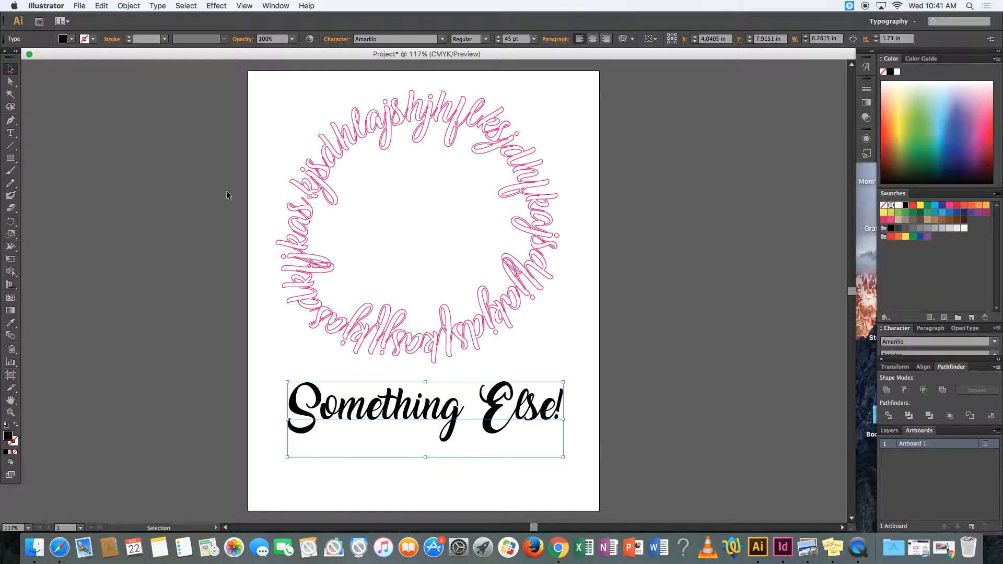
drag(376, 413, 363, 437)
mouse_move(364, 325)
mouse_down()
mouse_move(385, 313)
mouse_move(385, 327)
mouse_move(361, 330)
mouse_up()
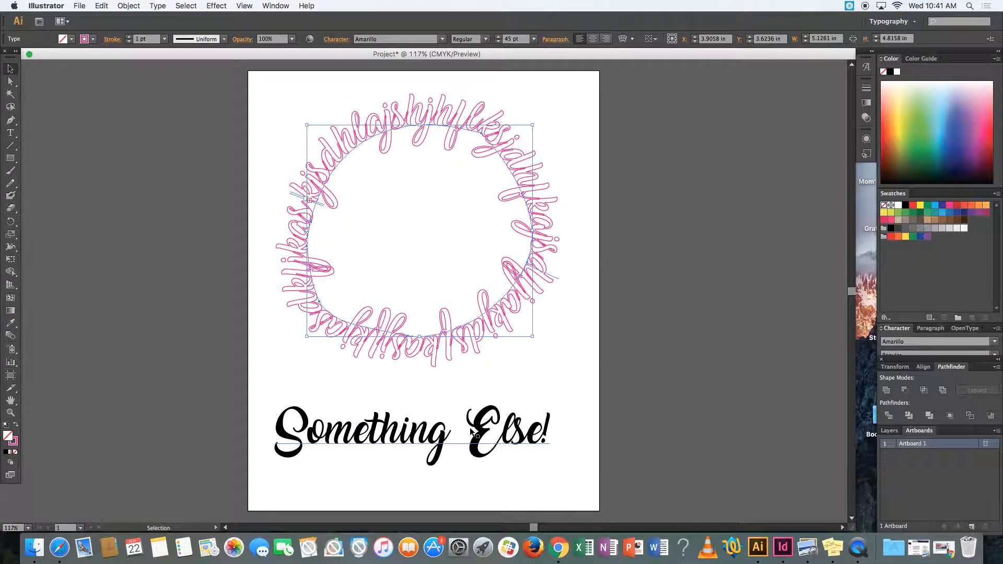
click(459, 442)
mouse_move(551, 405)
mouse_down()
mouse_move(532, 420)
mouse_move(444, 429)
mouse_move(554, 408)
mouse_move(545, 407)
mouse_up()
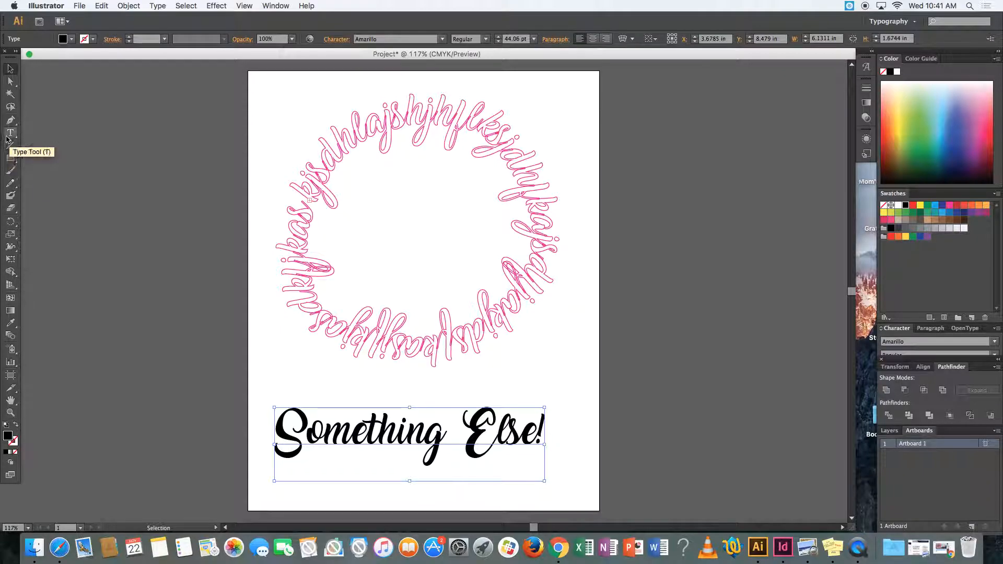
- Draw a horizontal line segment about 6.43 in long between the circular text and "Something Else!"
drag(10, 148, 62, 150)
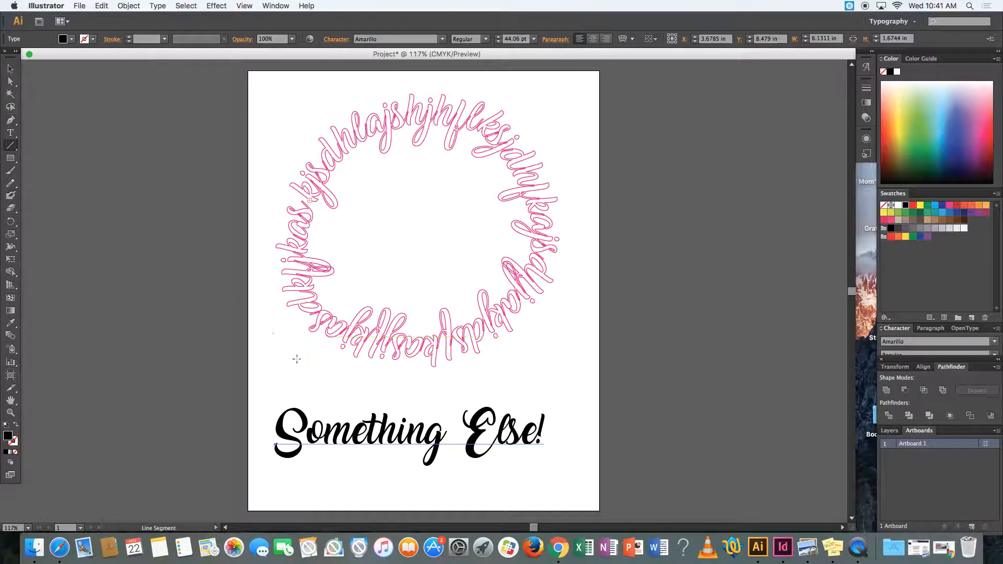
drag(275, 375, 557, 375)
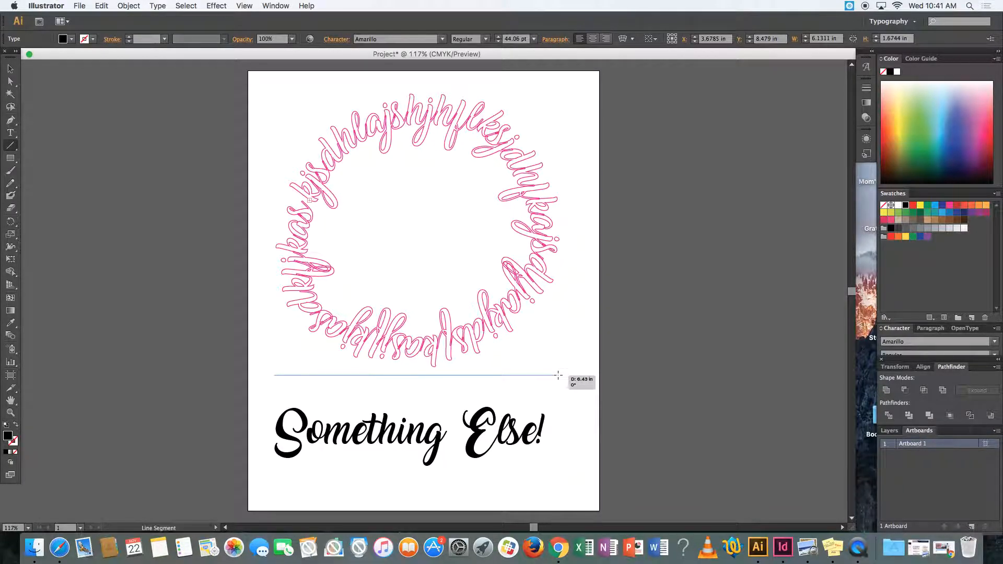
drag(558, 375, 558, 375)
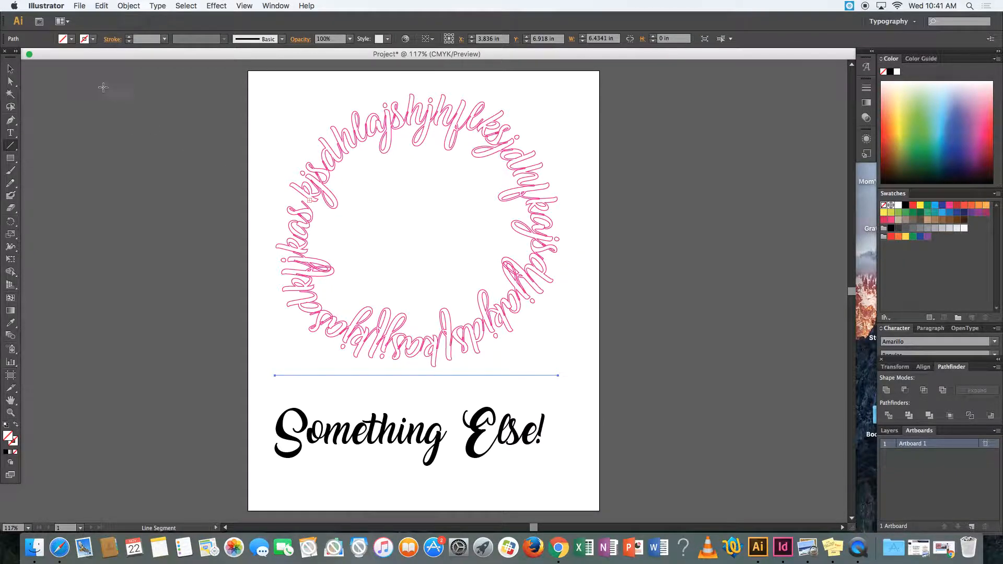
- Give the horizontal line a grey stroke with a weight of 3 pt and deselect it
click(94, 40)
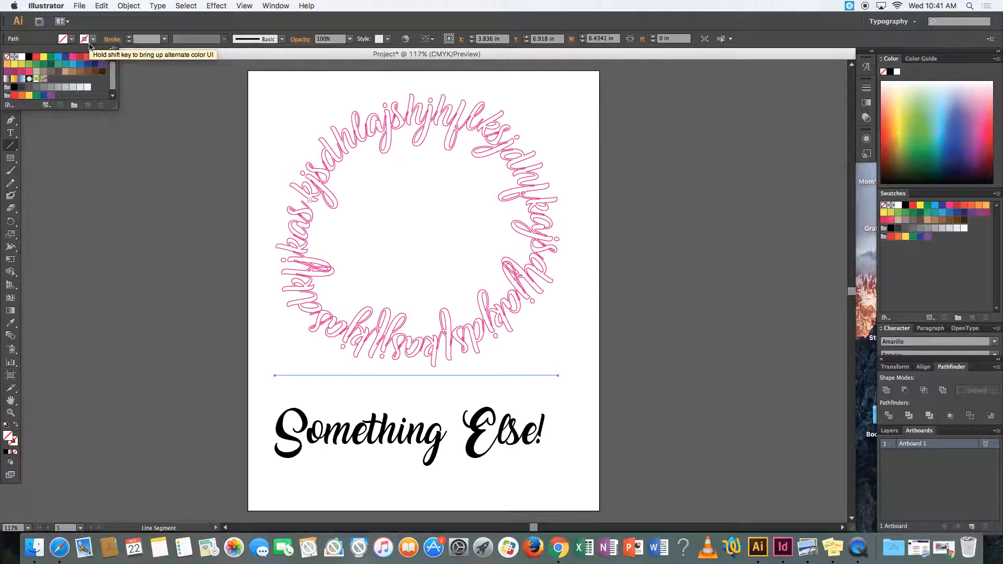
click(36, 86)
click(165, 40)
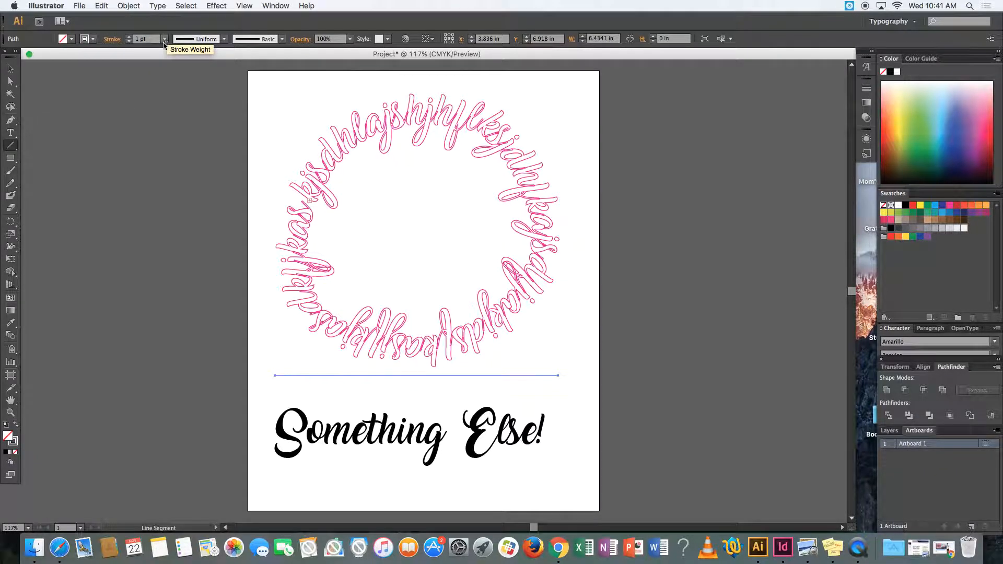
click(165, 40)
click(183, 110)
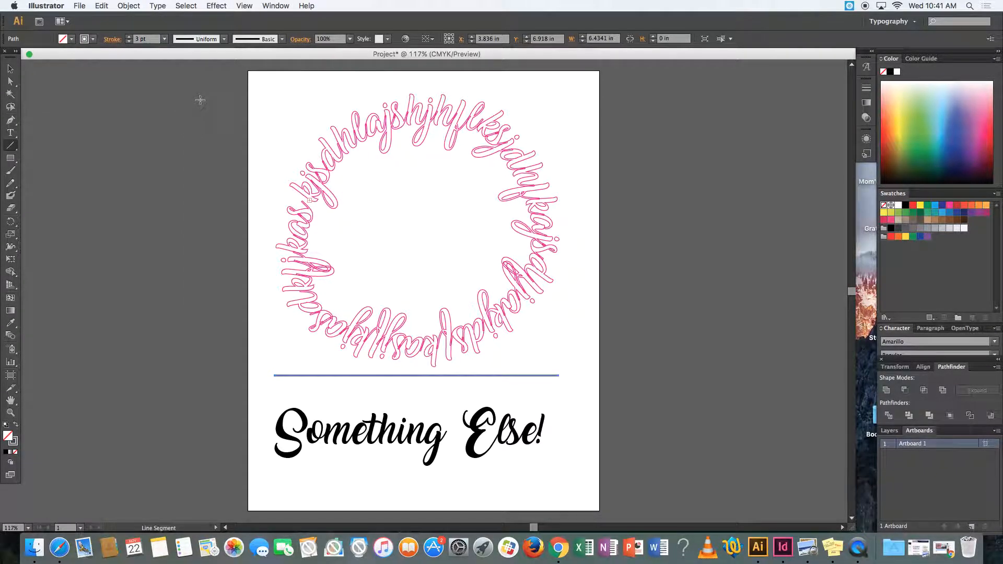
click(8, 68)
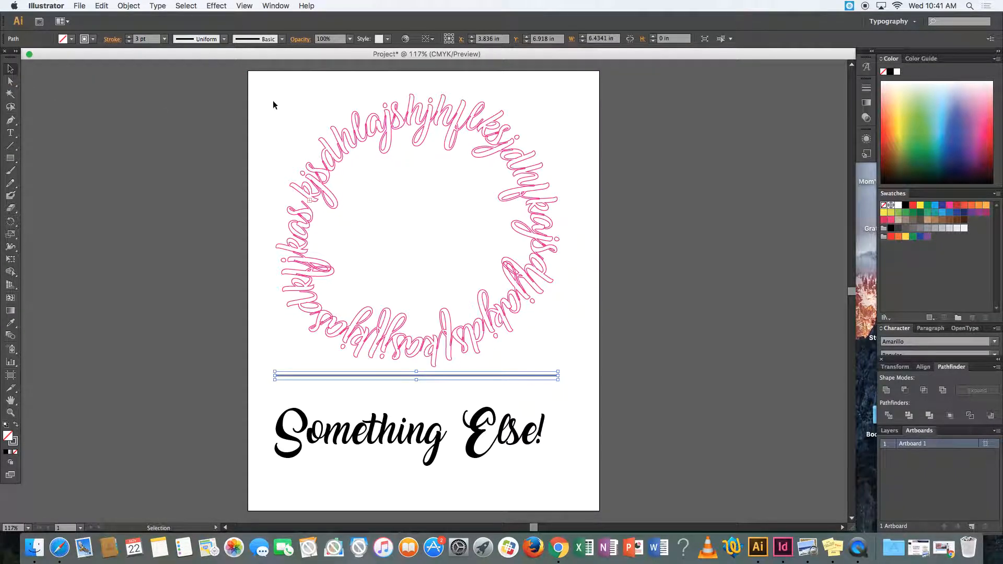
click(297, 102)
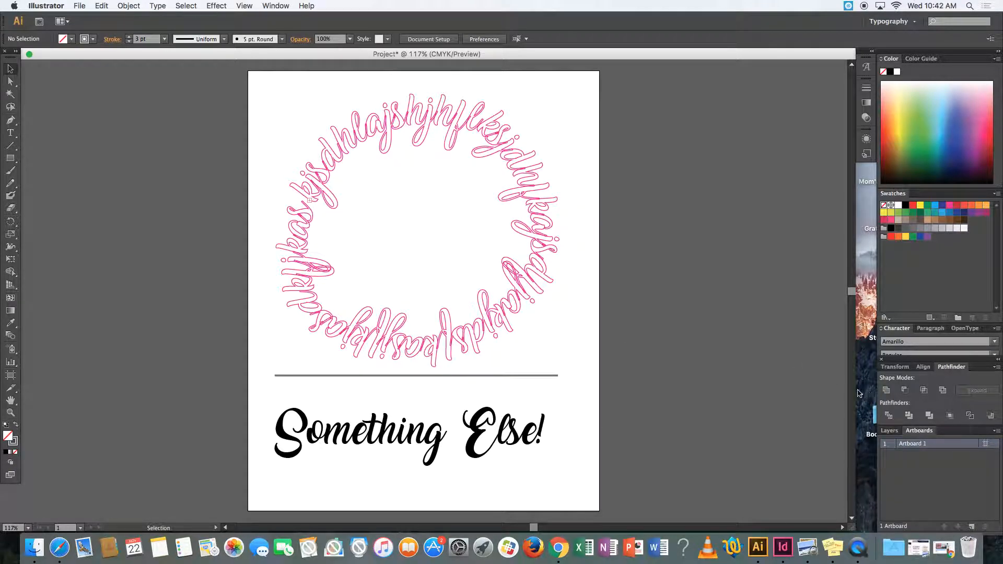
- Create a new layer and place it beneath Layer 1
click(889, 430)
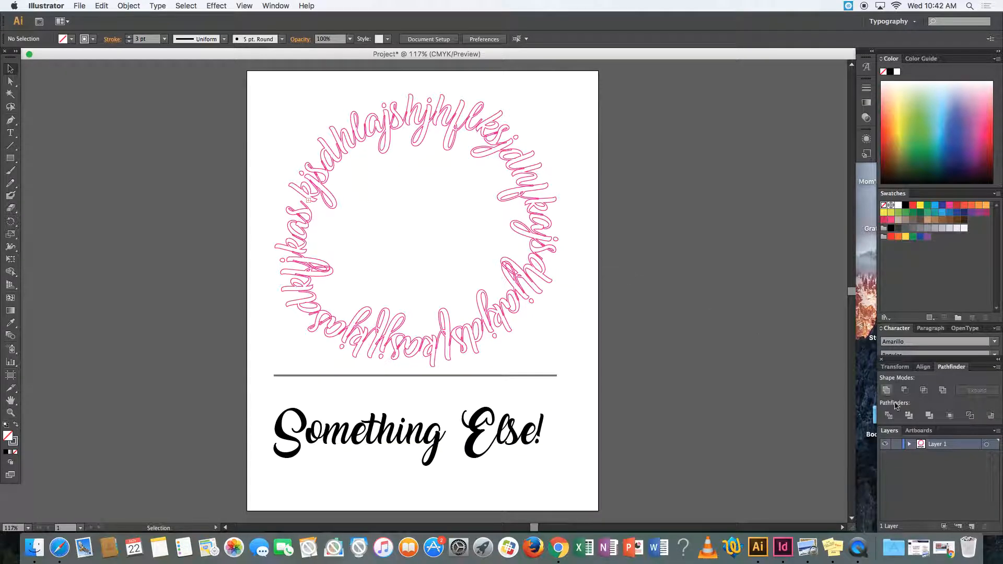
click(971, 527)
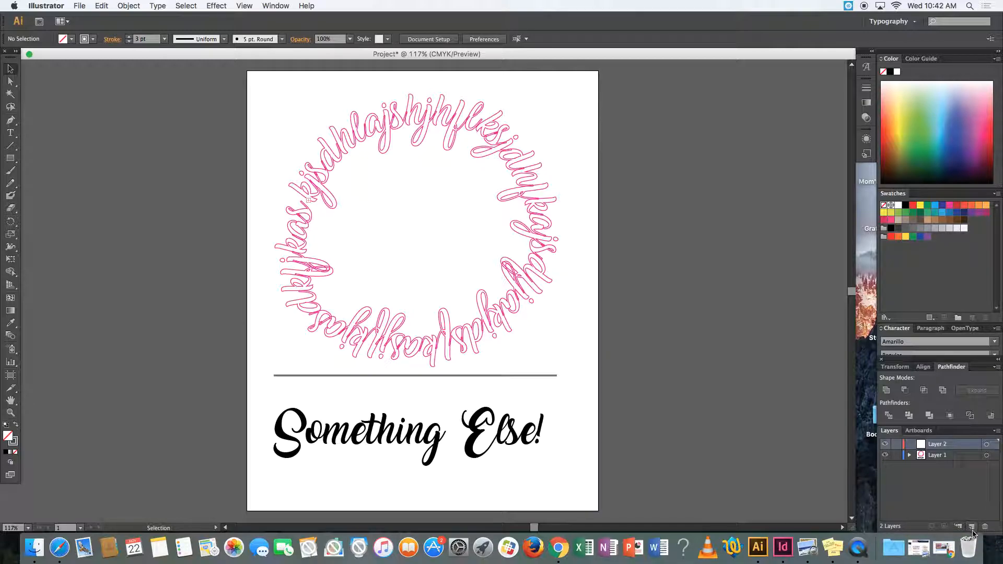
drag(946, 445, 947, 464)
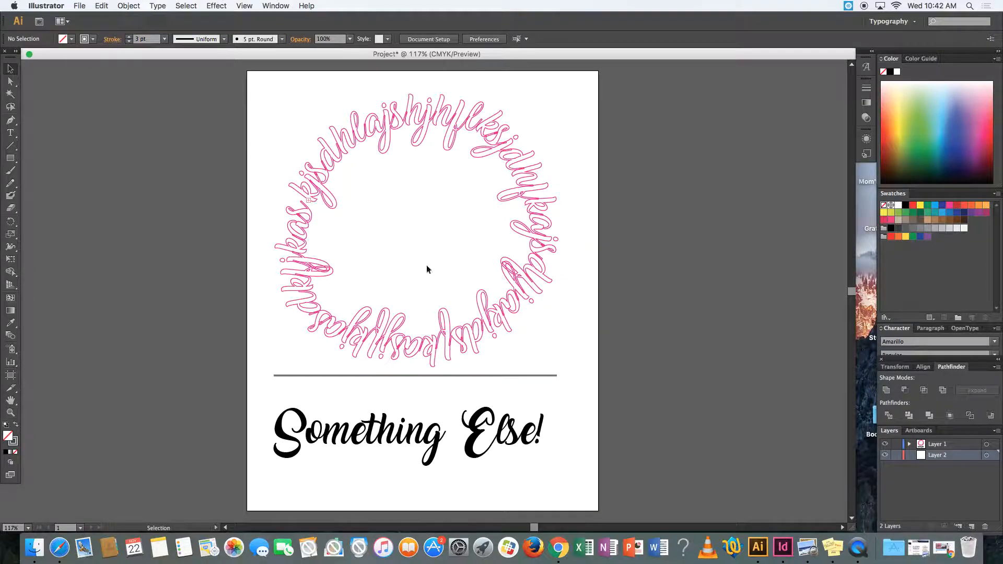
- Draw an 8 by 10 in rectangle covering the whole artboard on Layer 2 and remove its stroke
click(9, 159)
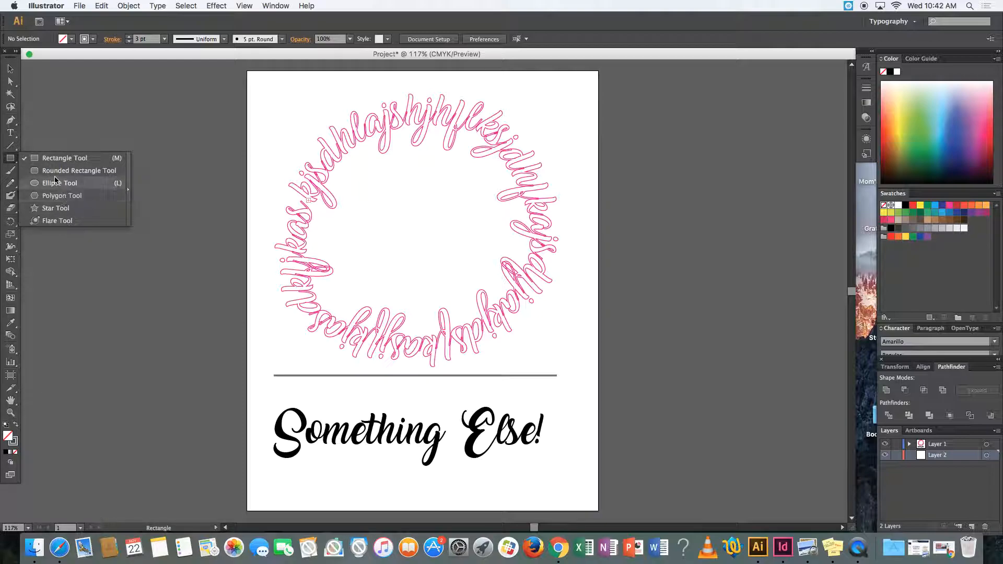
click(53, 161)
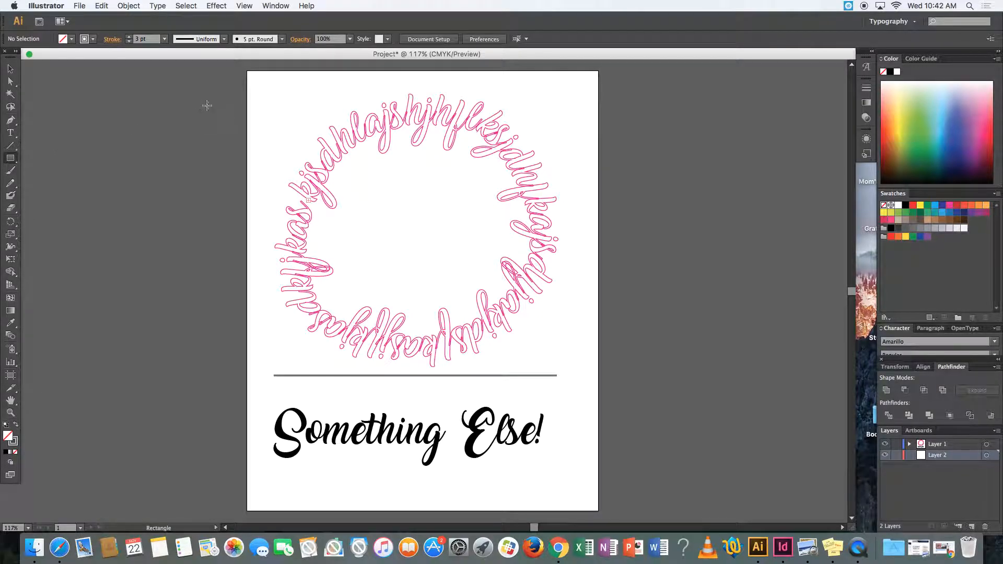
drag(245, 70, 599, 511)
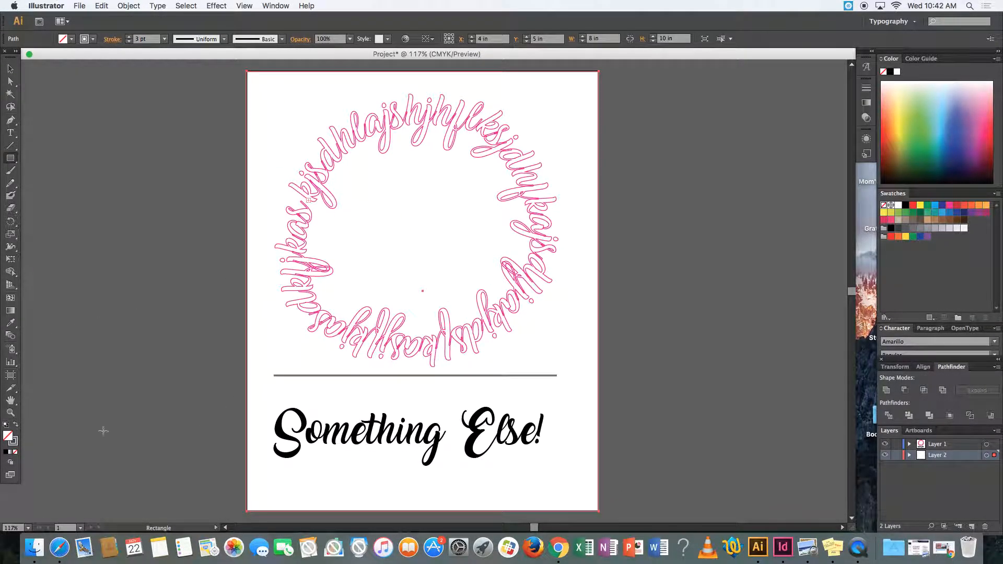
double_click(15, 441)
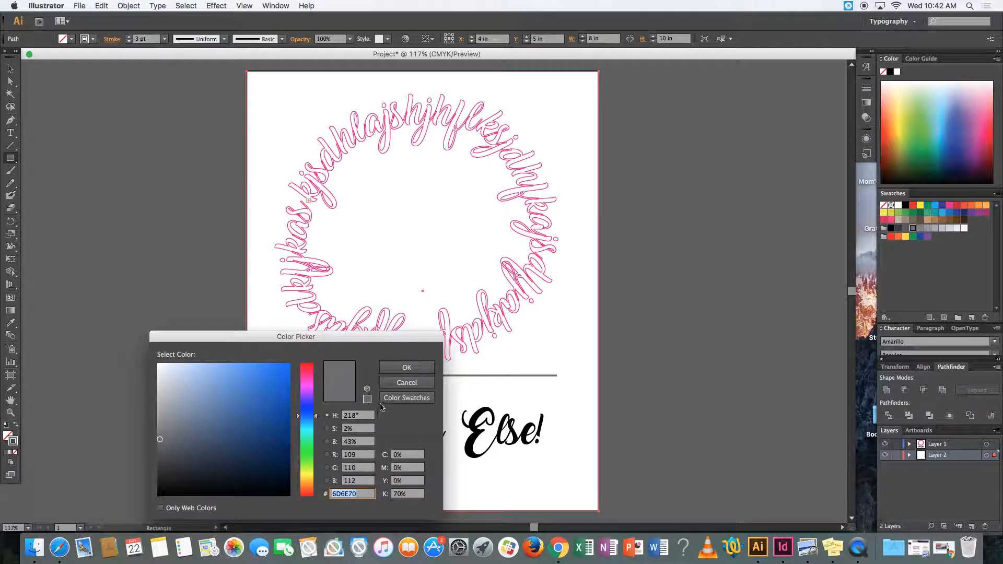
click(407, 383)
click(15, 452)
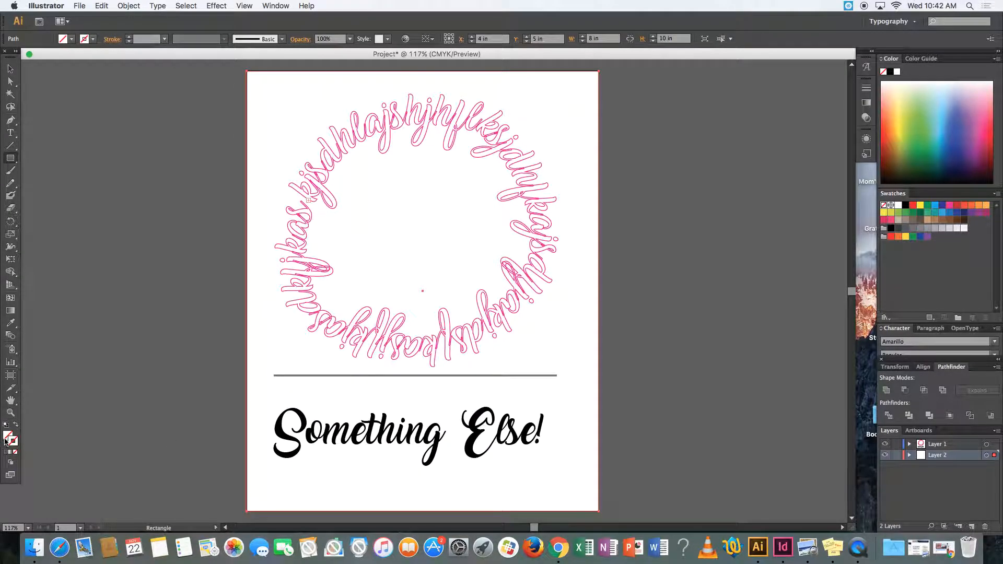
- Fill the background rectangle on Layer 2 with a pale blue
double_click(6, 437)
click(221, 417)
click(219, 382)
click(304, 424)
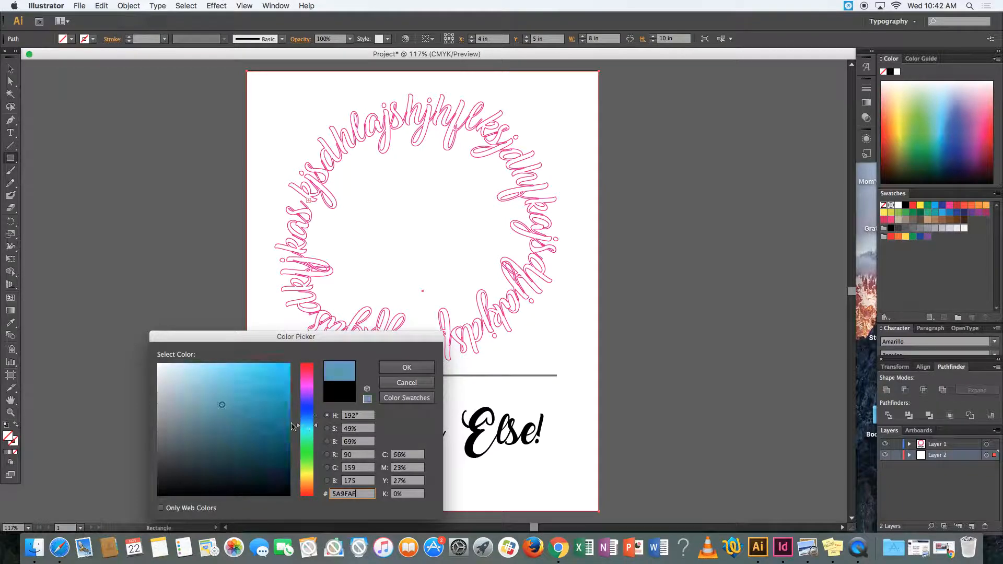
click(202, 382)
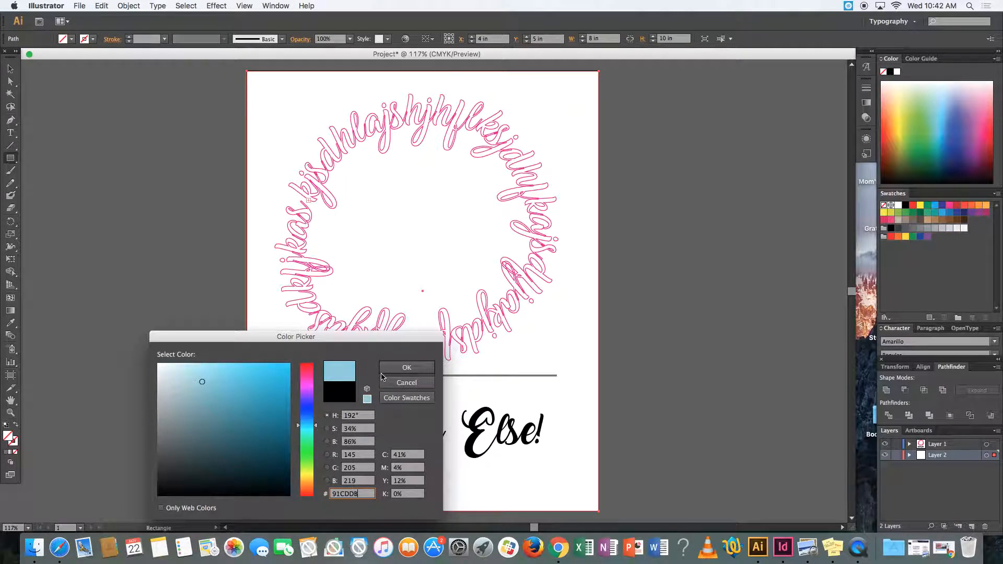
click(213, 413)
click(226, 374)
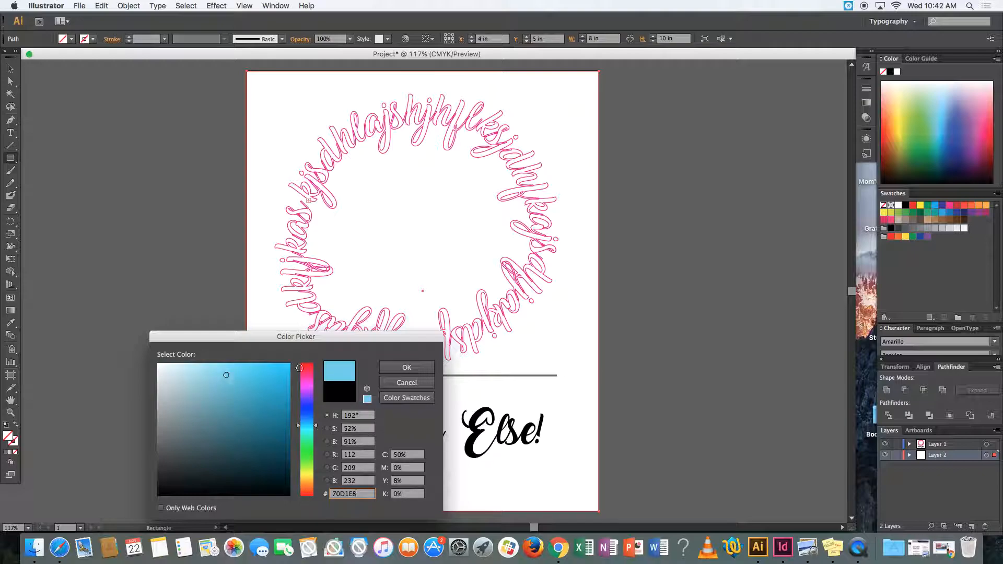
click(405, 367)
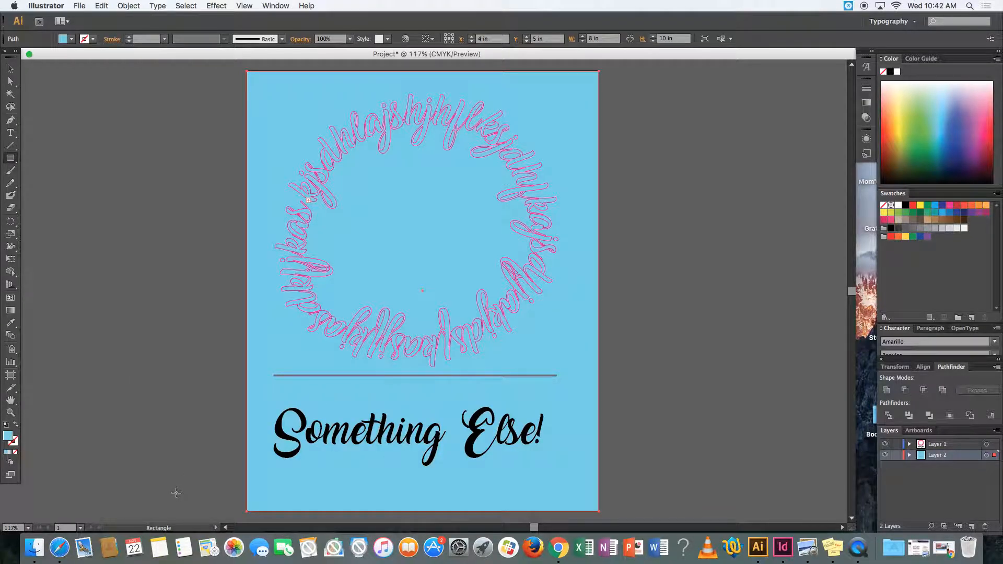
double_click(8, 436)
click(197, 374)
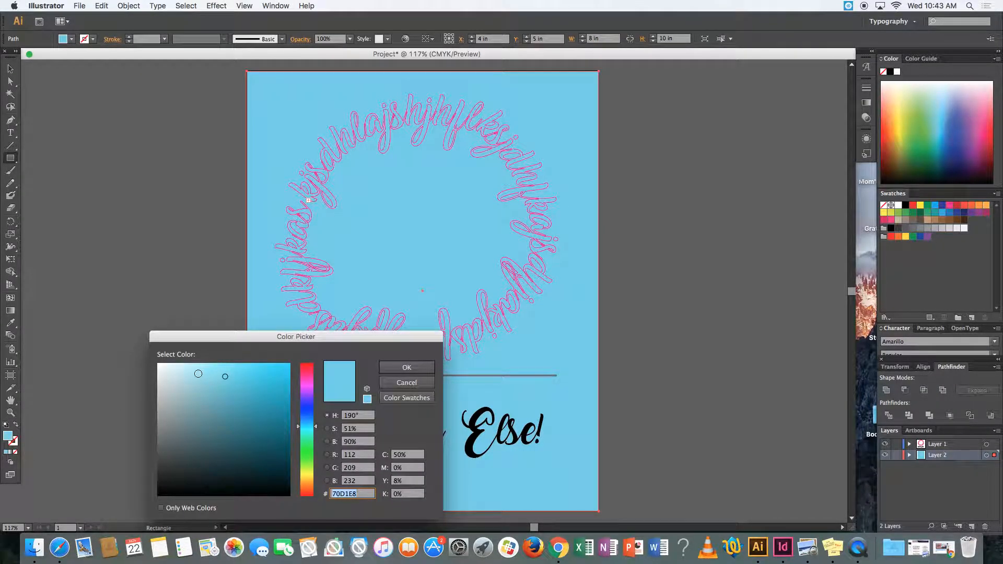
click(404, 367)
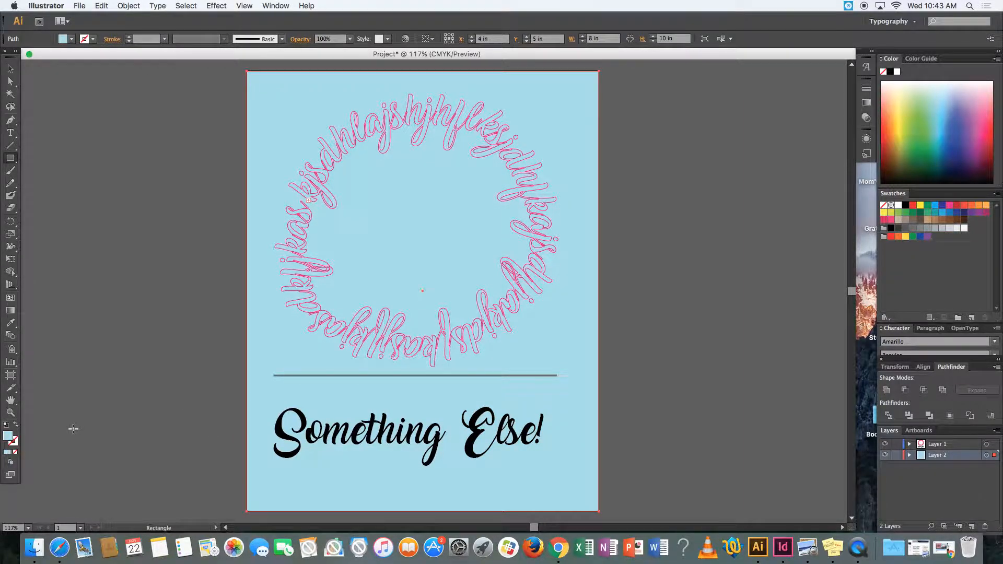
- Move the circular text slightly higher on the artboard
click(10, 68)
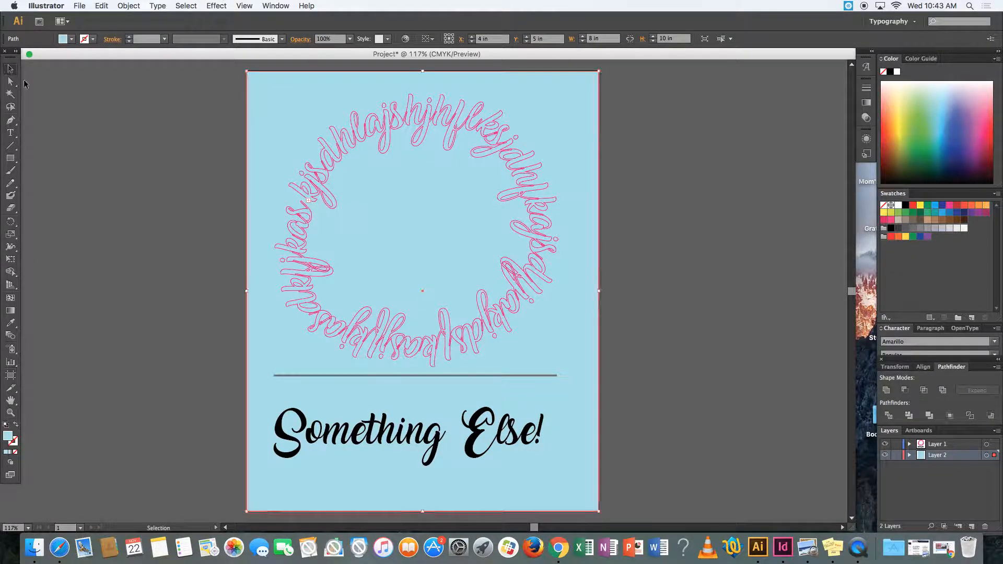
click(120, 150)
drag(301, 220, 265, 219)
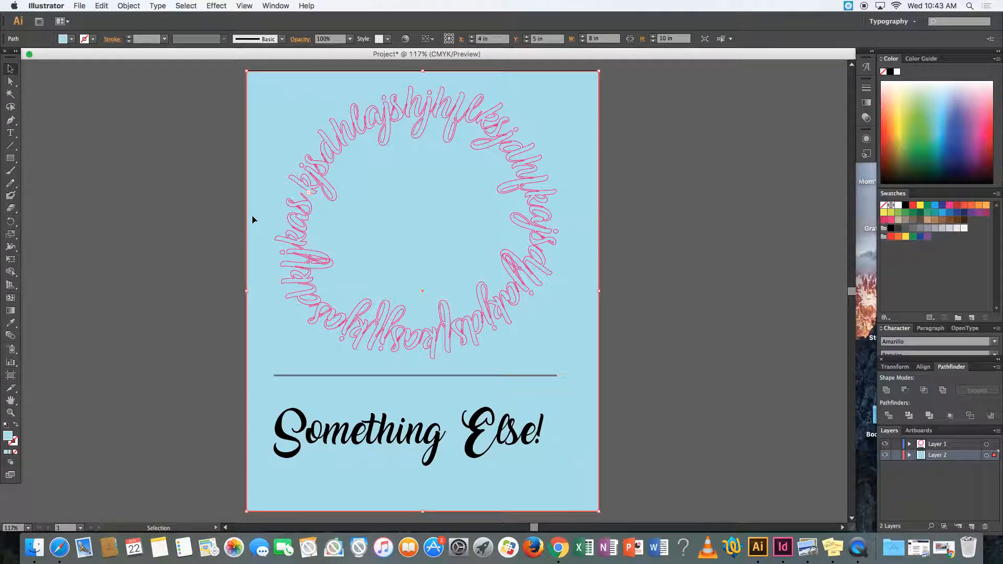
- Lock Layer 2 and toggle its visibility off and back on
click(898, 457)
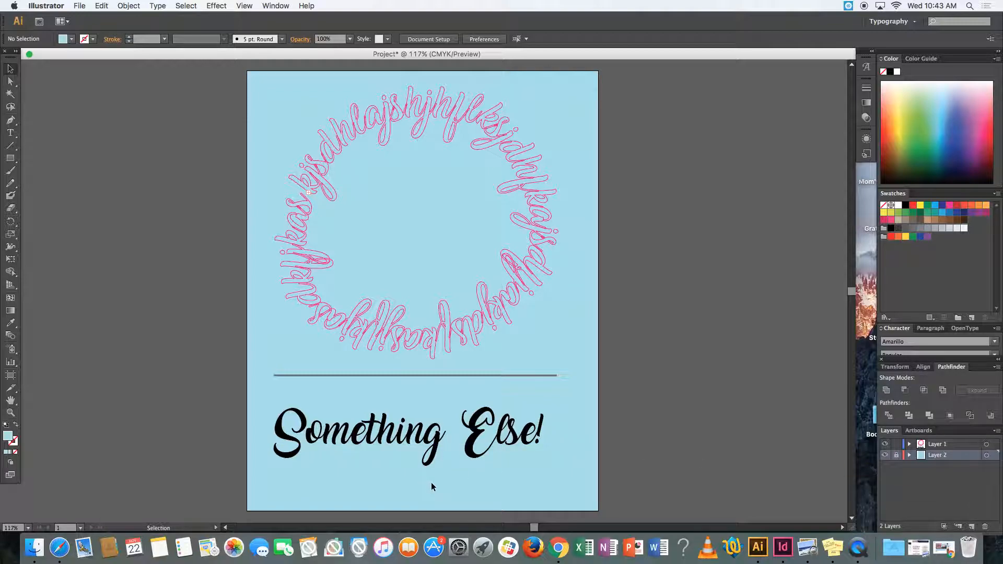
click(885, 456)
click(886, 457)
- Add a blank second artboard beside the first and undo its creation
click(918, 431)
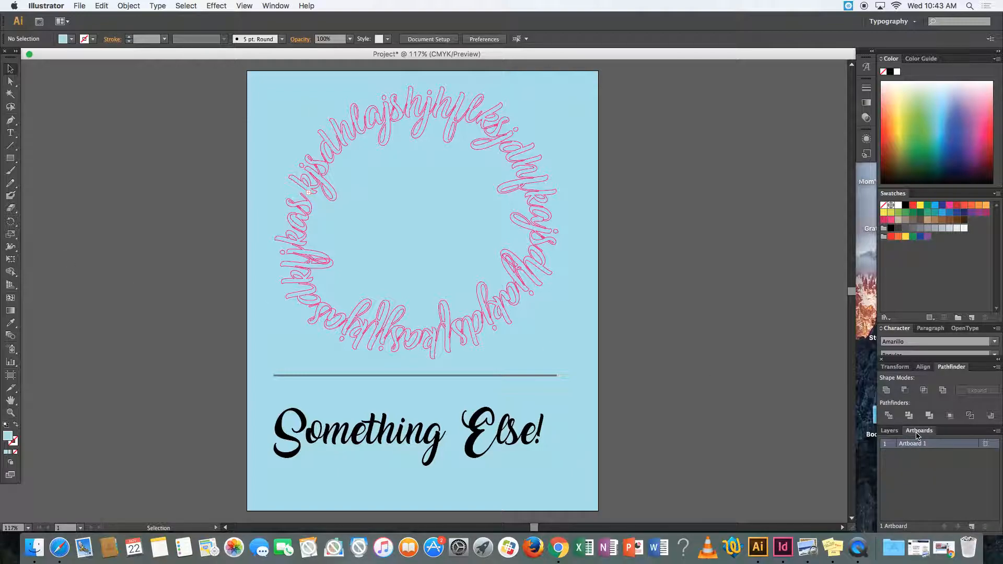
click(973, 527)
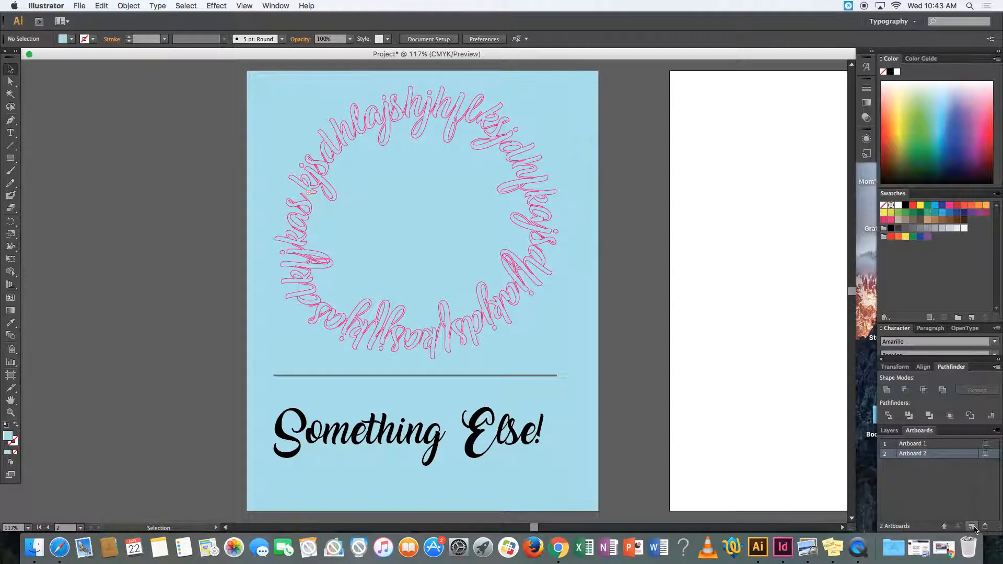
scroll(647, 413, right, 1)
scroll(646, 409, right, 5)
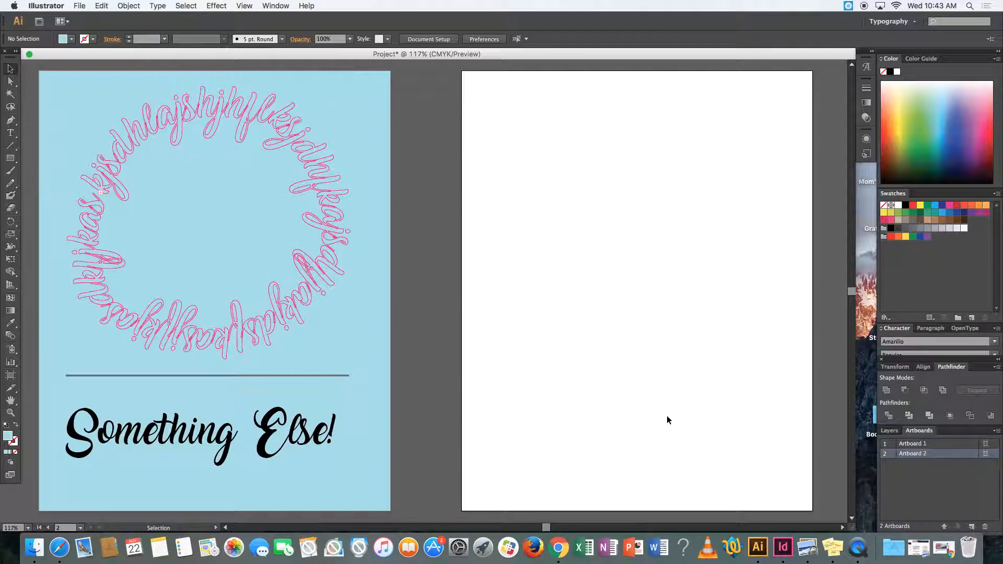
key(super+z)
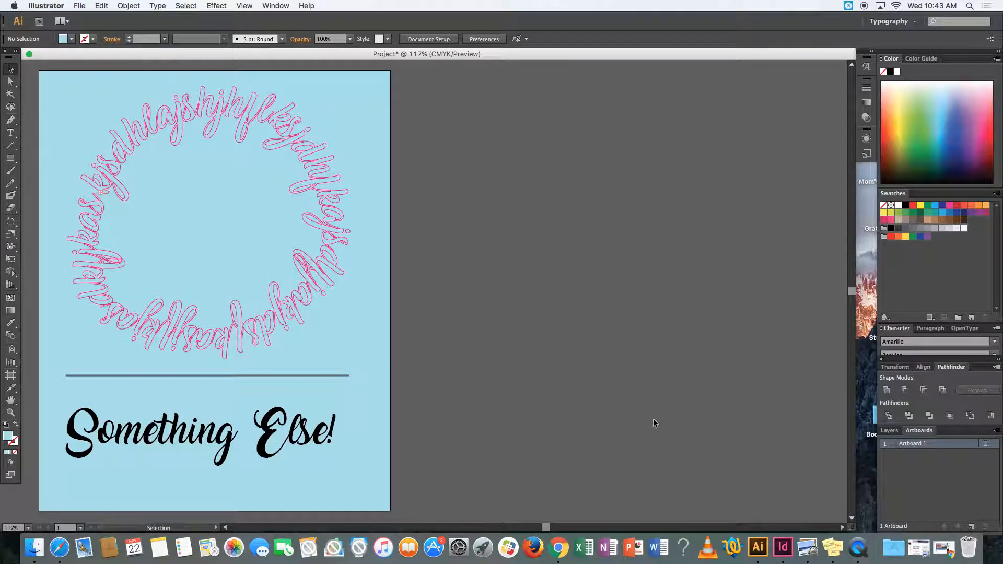
scroll(653, 418, left, 3)
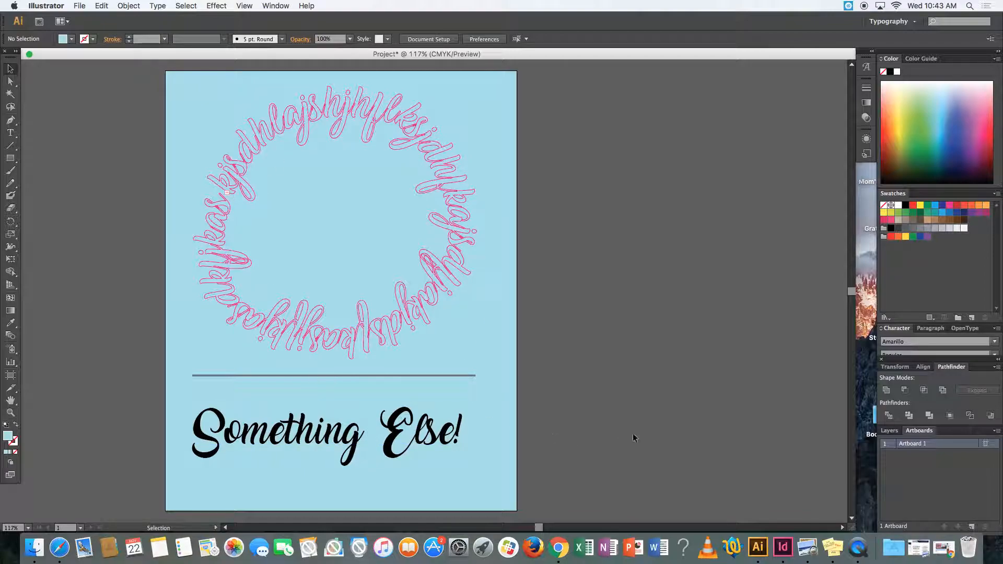
- Duplicate Artboard 1 together with its unlocked artwork
click(996, 432)
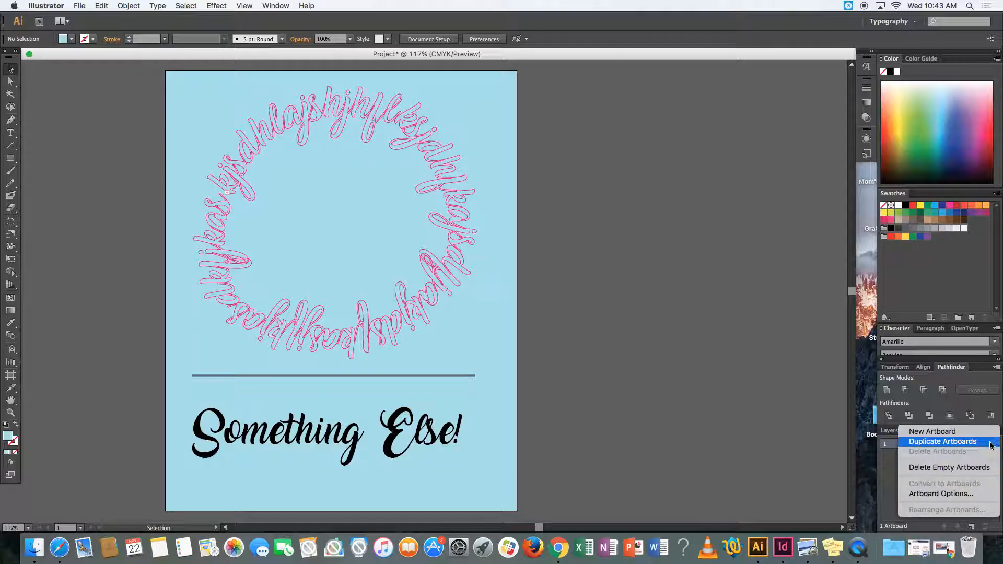
click(990, 445)
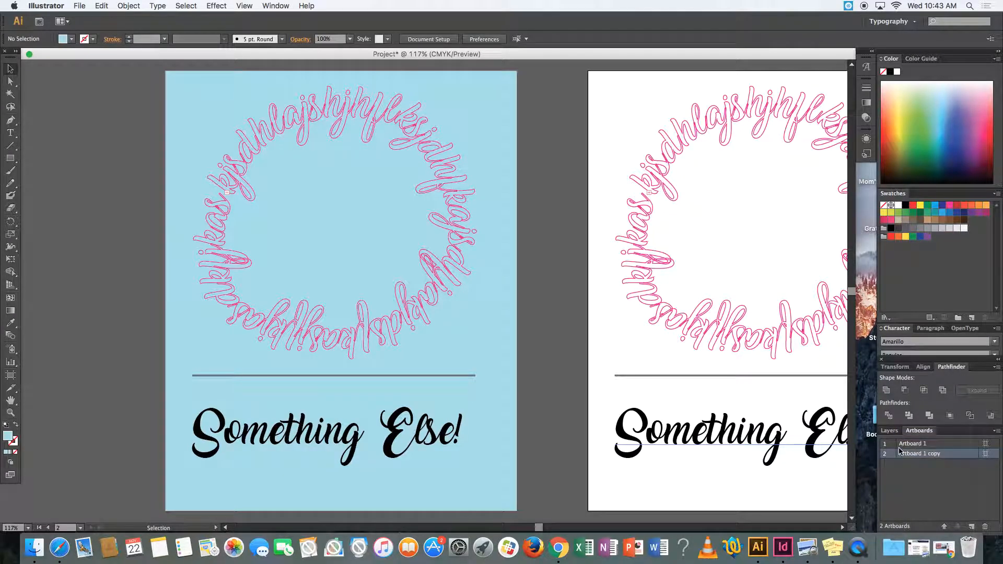
click(889, 430)
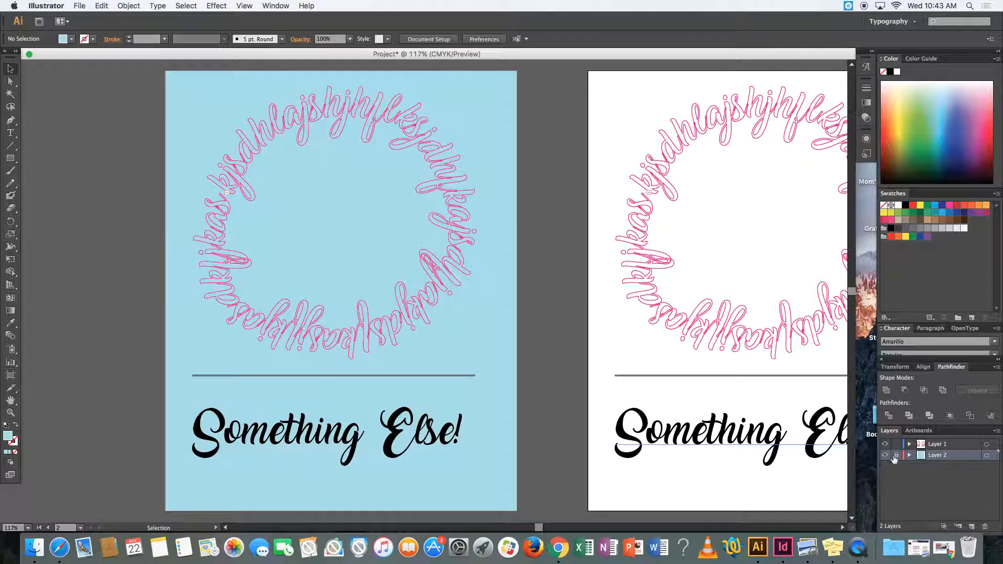
click(918, 431)
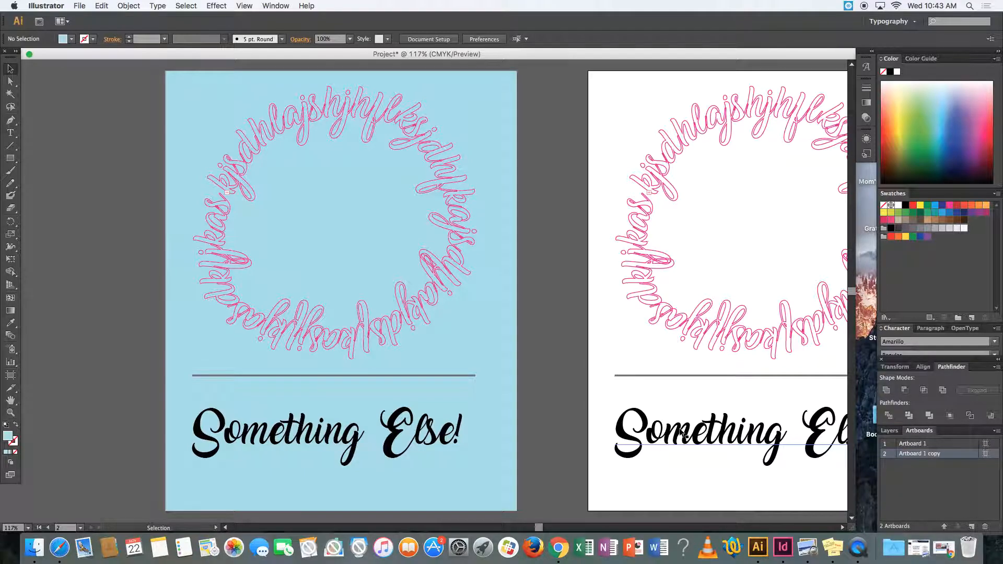
scroll(683, 435, right, 5)
scroll(684, 435, right, 1)
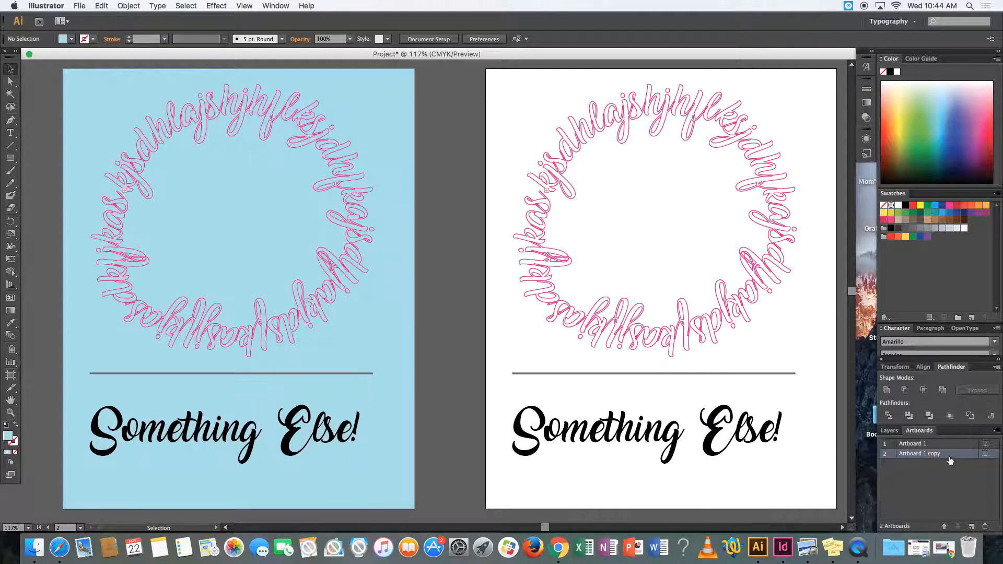
- Create a layer between Layer 1 and Layer 2 and draw an 8 by 10 in rectangle on it covering the duplicated artboard
double_click(950, 456)
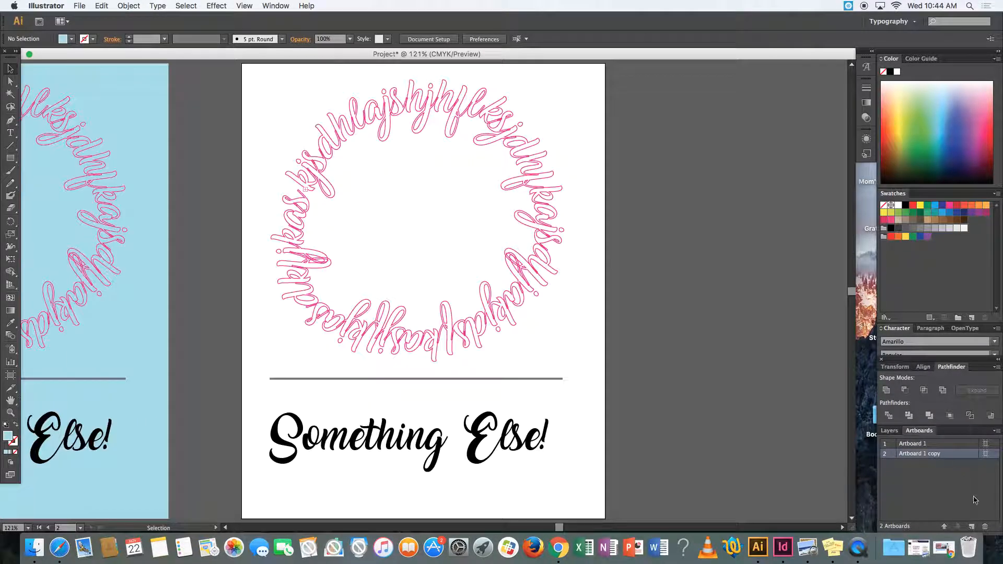
click(889, 430)
click(971, 526)
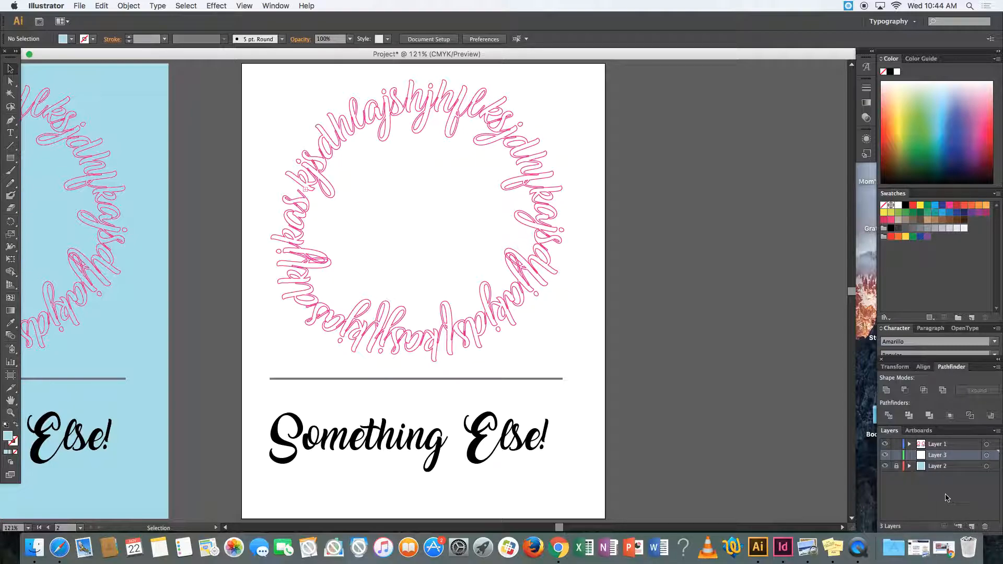
click(11, 158)
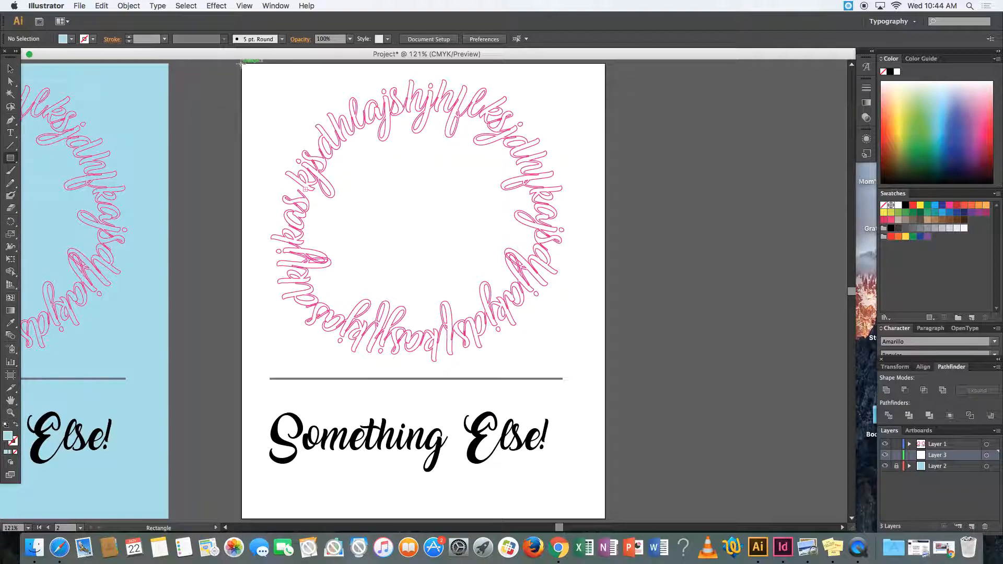
drag(240, 62, 605, 519)
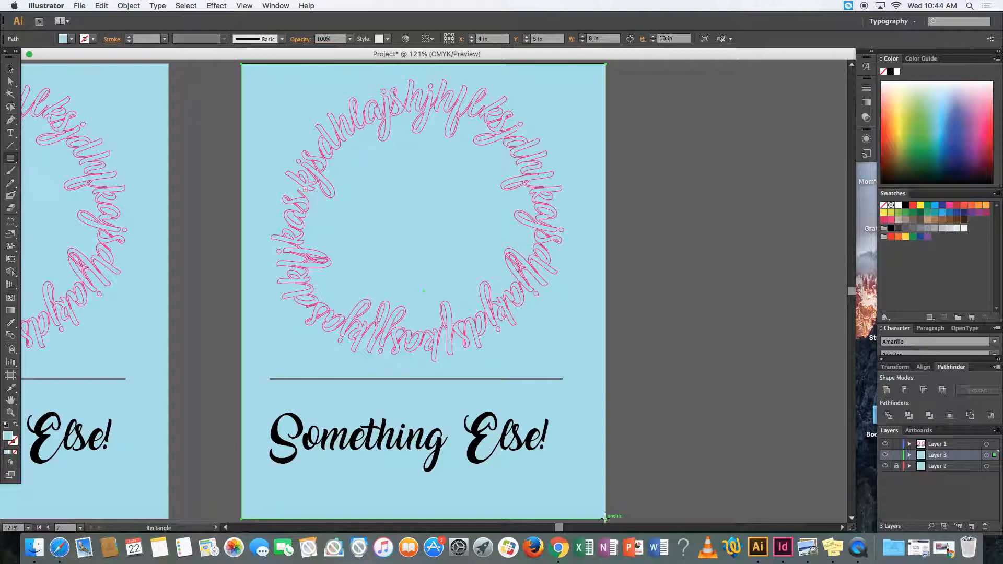
- Fill the duplicated artboard's background rectangle with green 3FAA39
double_click(9, 435)
click(313, 452)
click(250, 407)
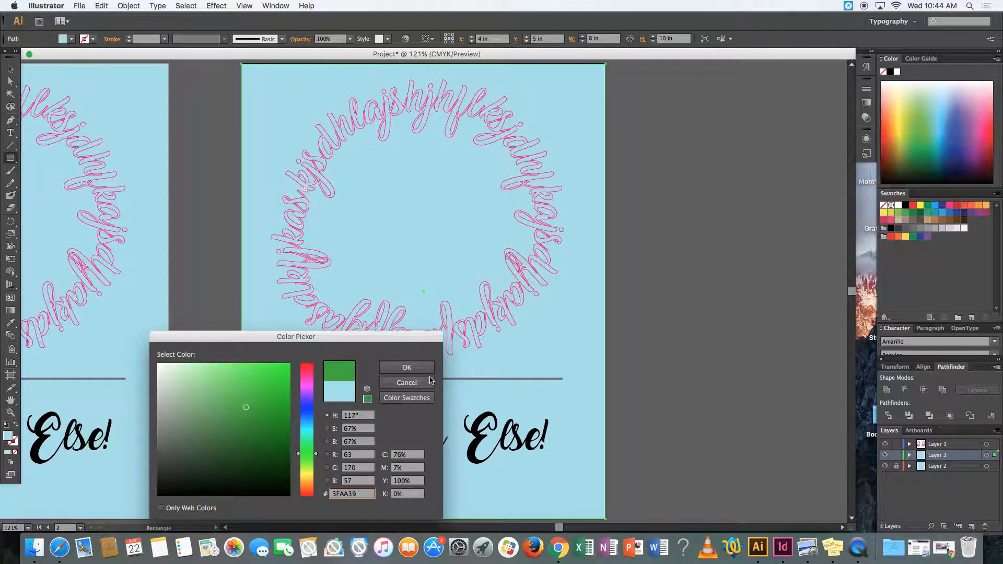
click(406, 367)
scroll(467, 382, left, 10)
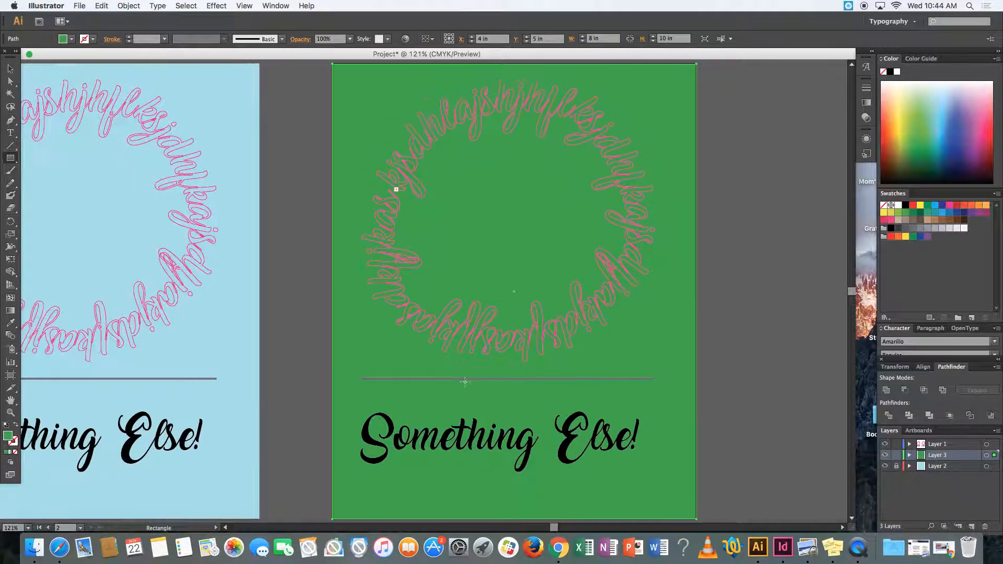
scroll(463, 381, right, 1)
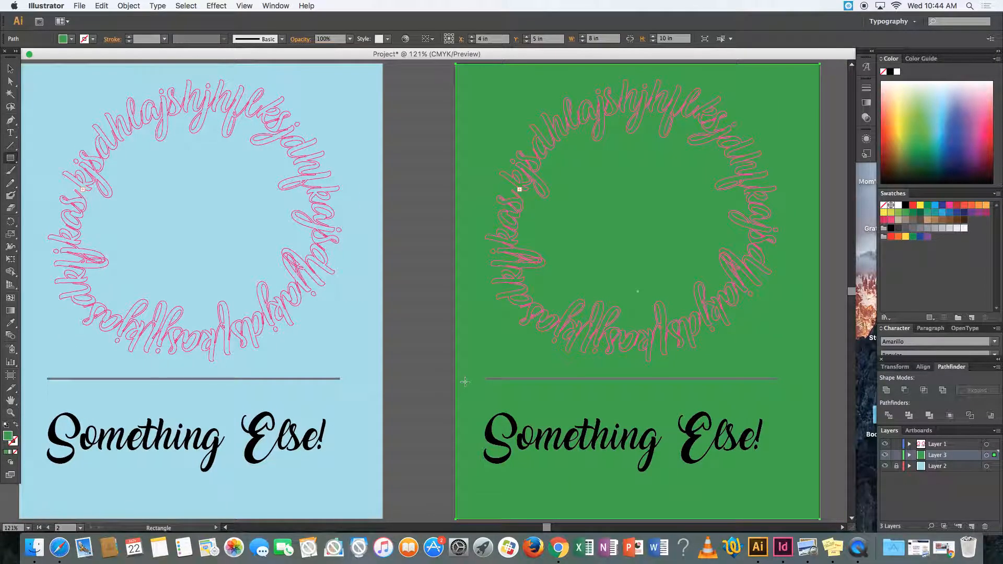